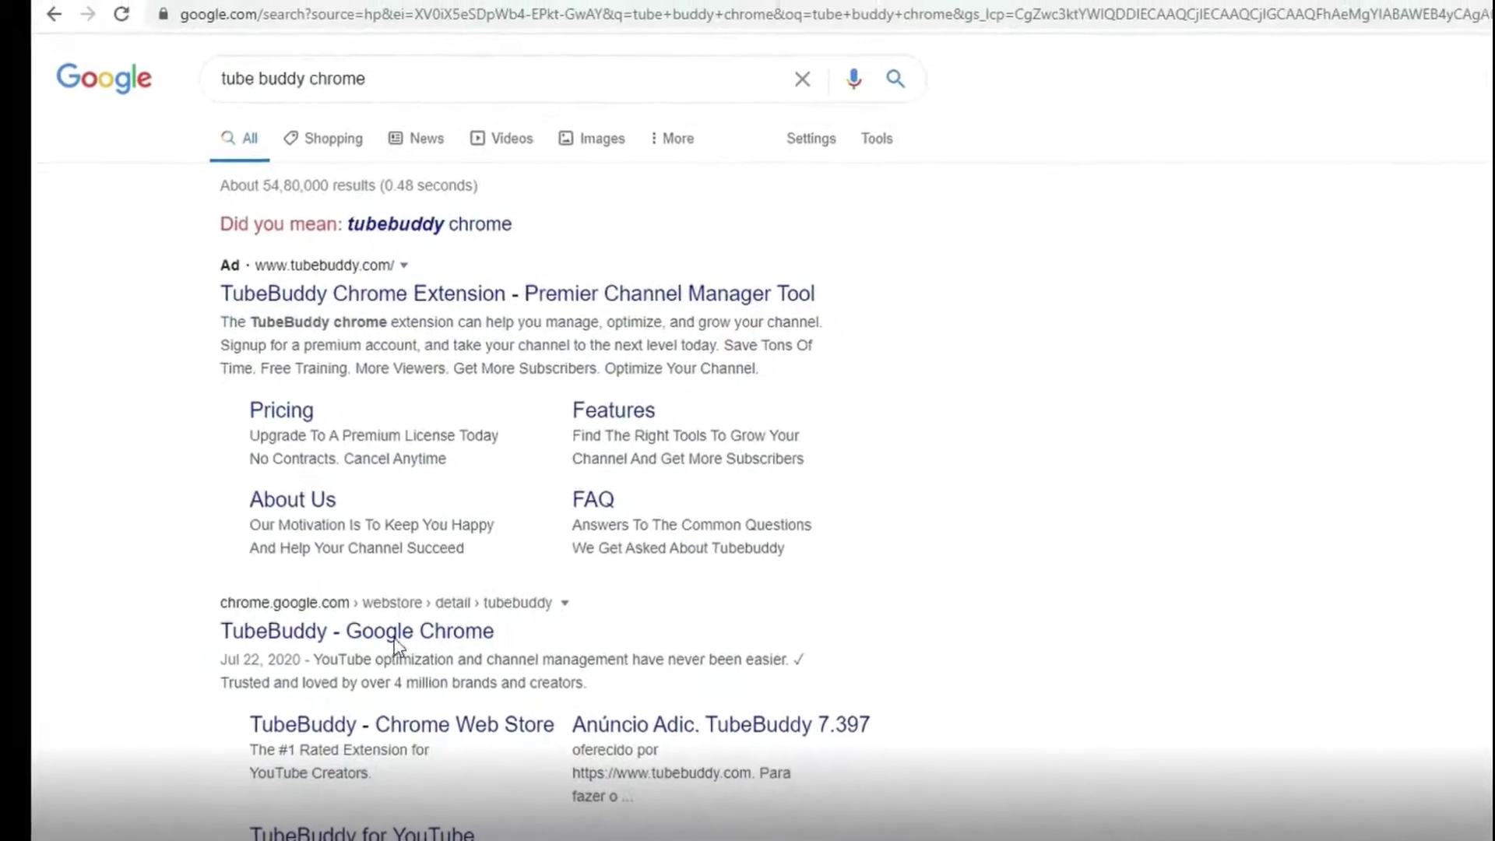
- Open the TubeBuddy listing in the Chrome Web Store from the search results and add the extension to the browser
{"action": "left_click", "coordinate": [388, 633]}
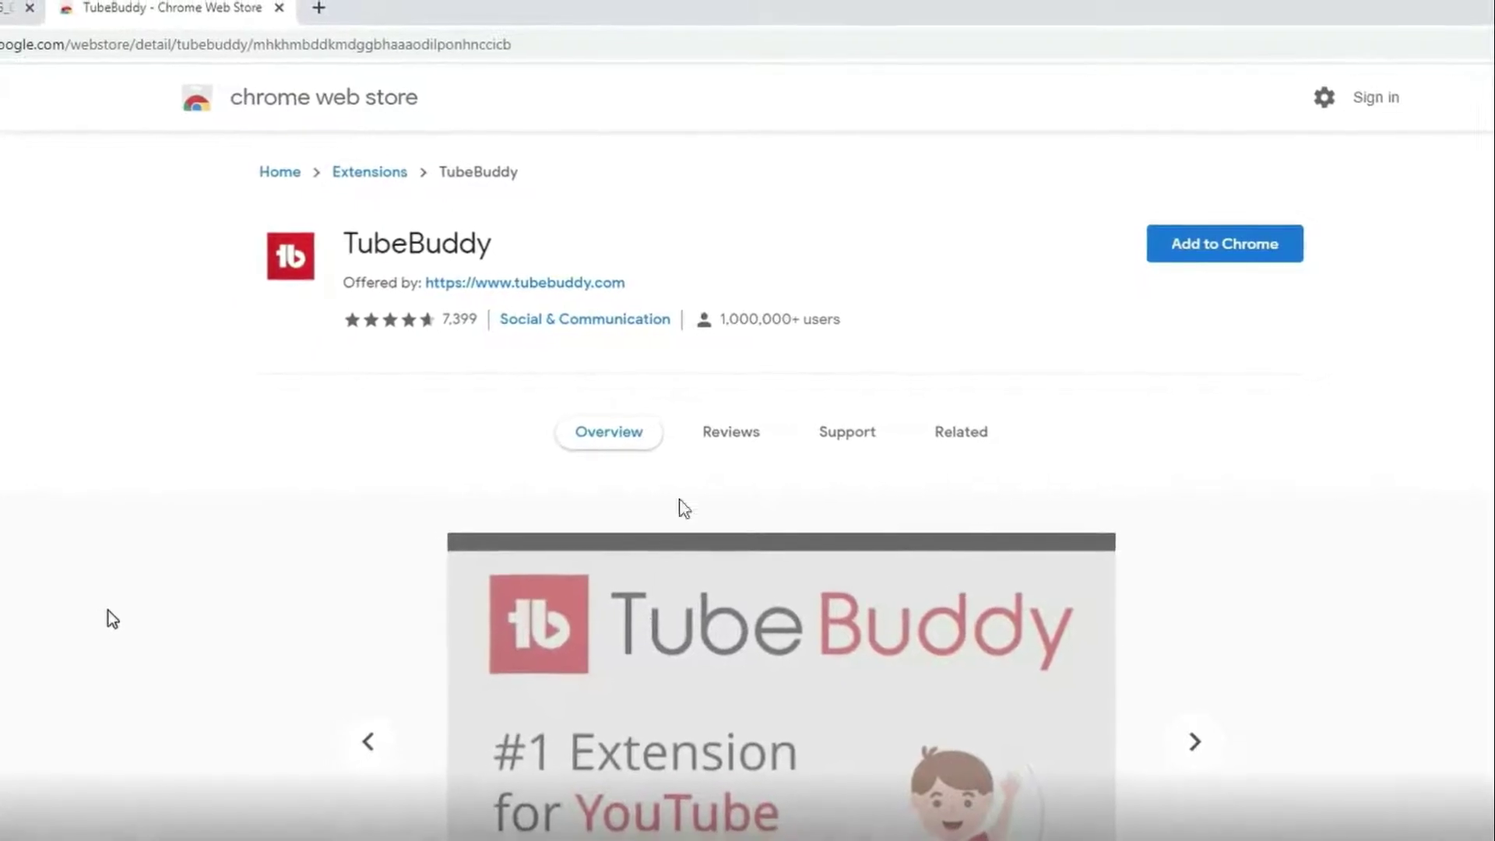
{"action": "left_click", "coordinate": [1239, 245]}
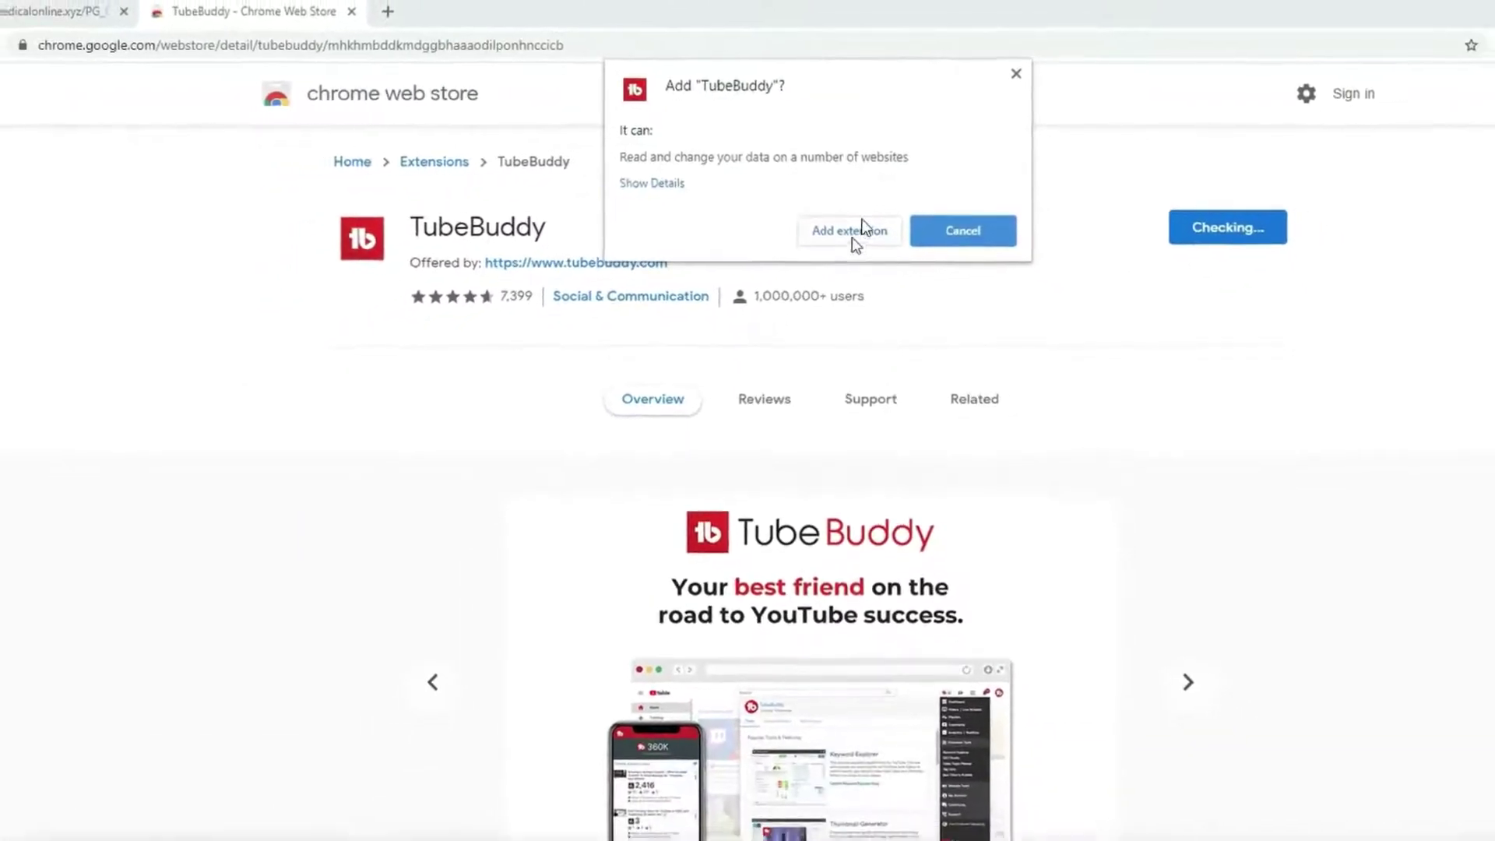
{"action": "left_click", "coordinate": [851, 240]}
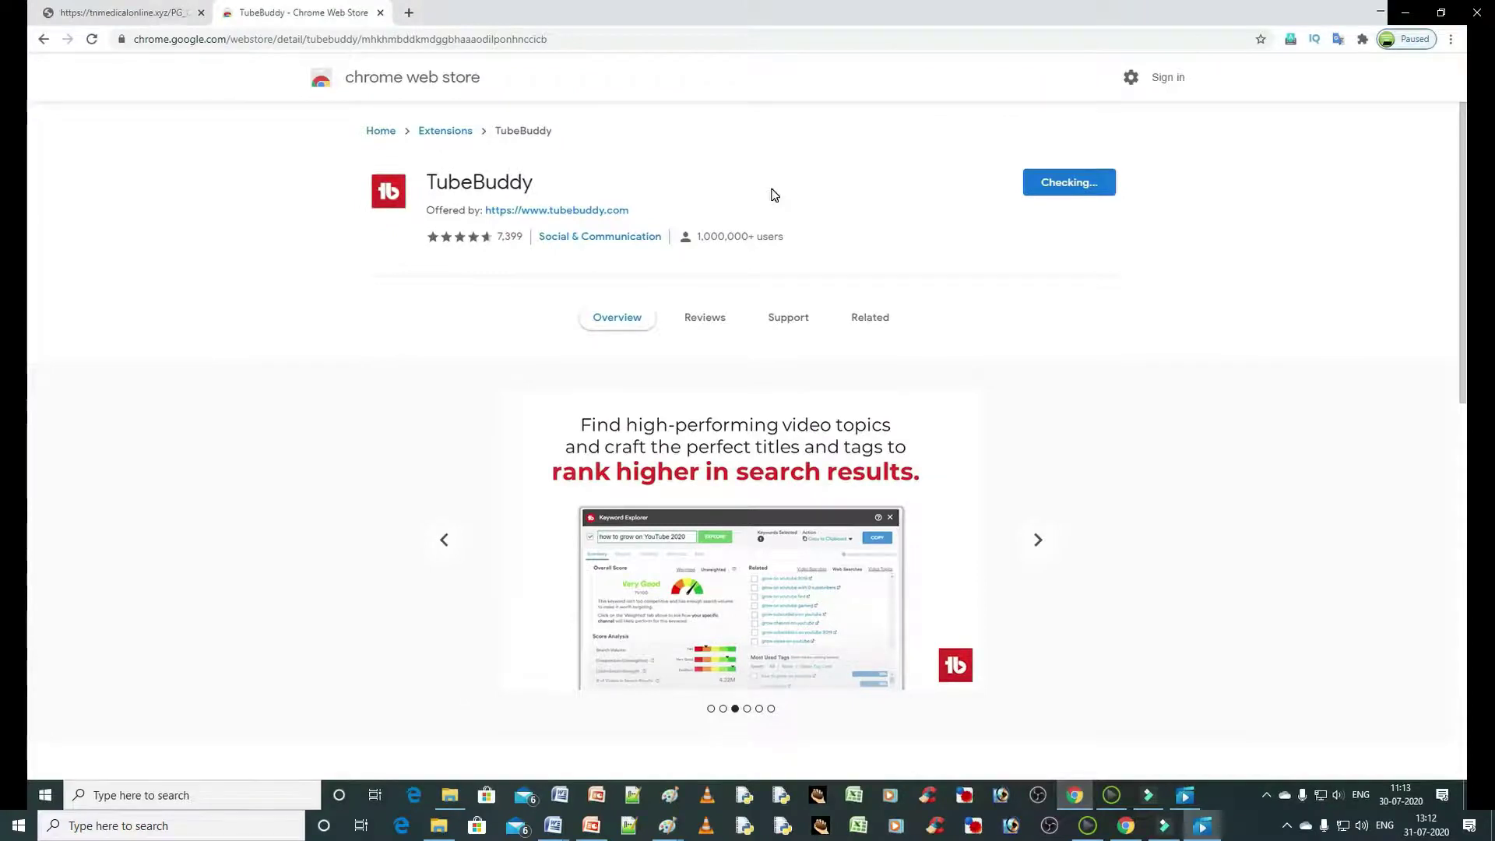
{"action": "mouse_move", "coordinate": [787, 536]}
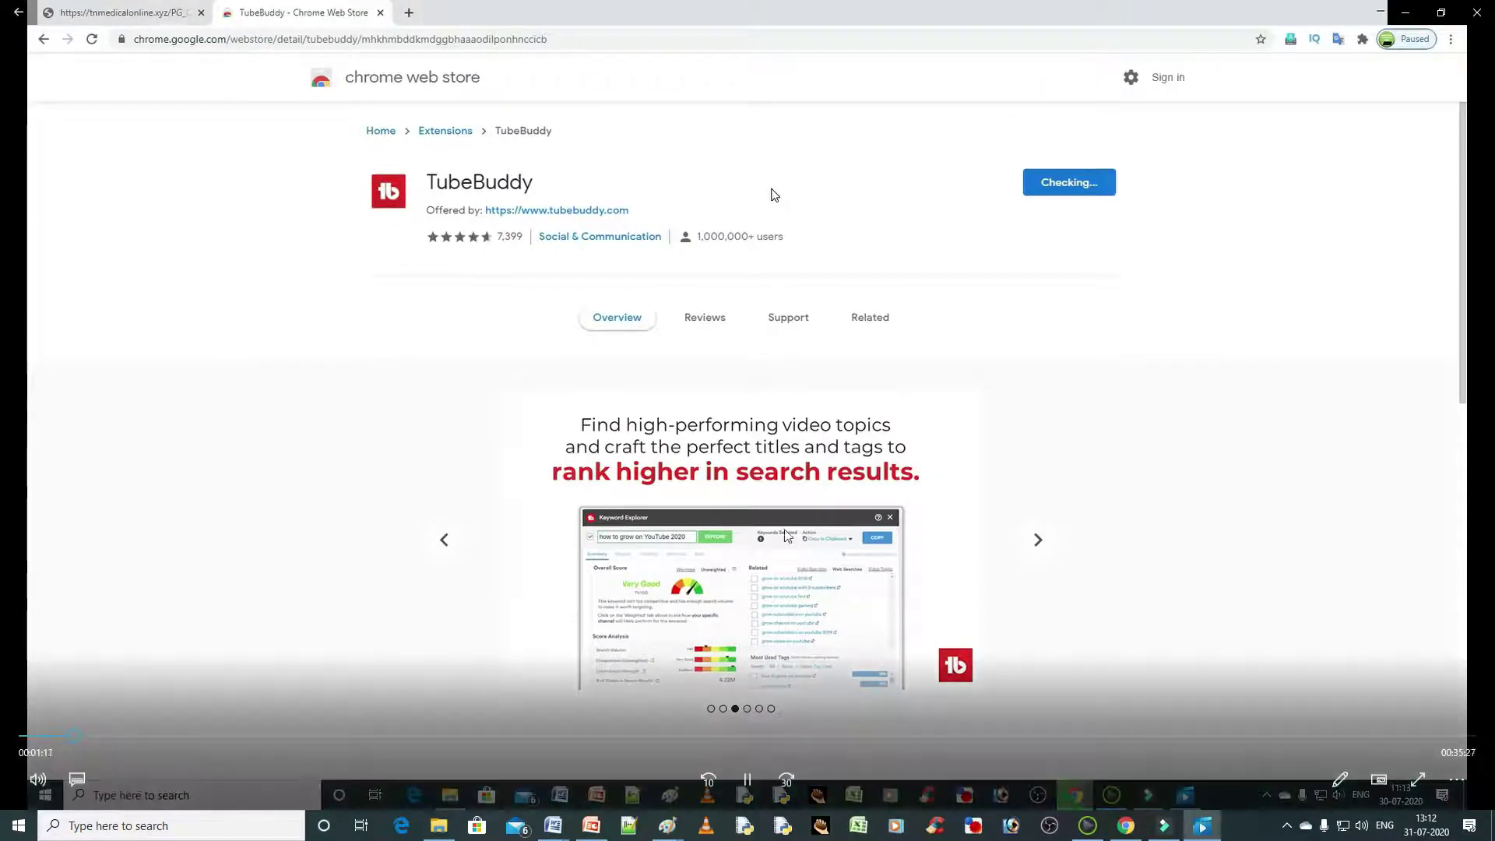
{"action": "left_click", "coordinate": [746, 781]}
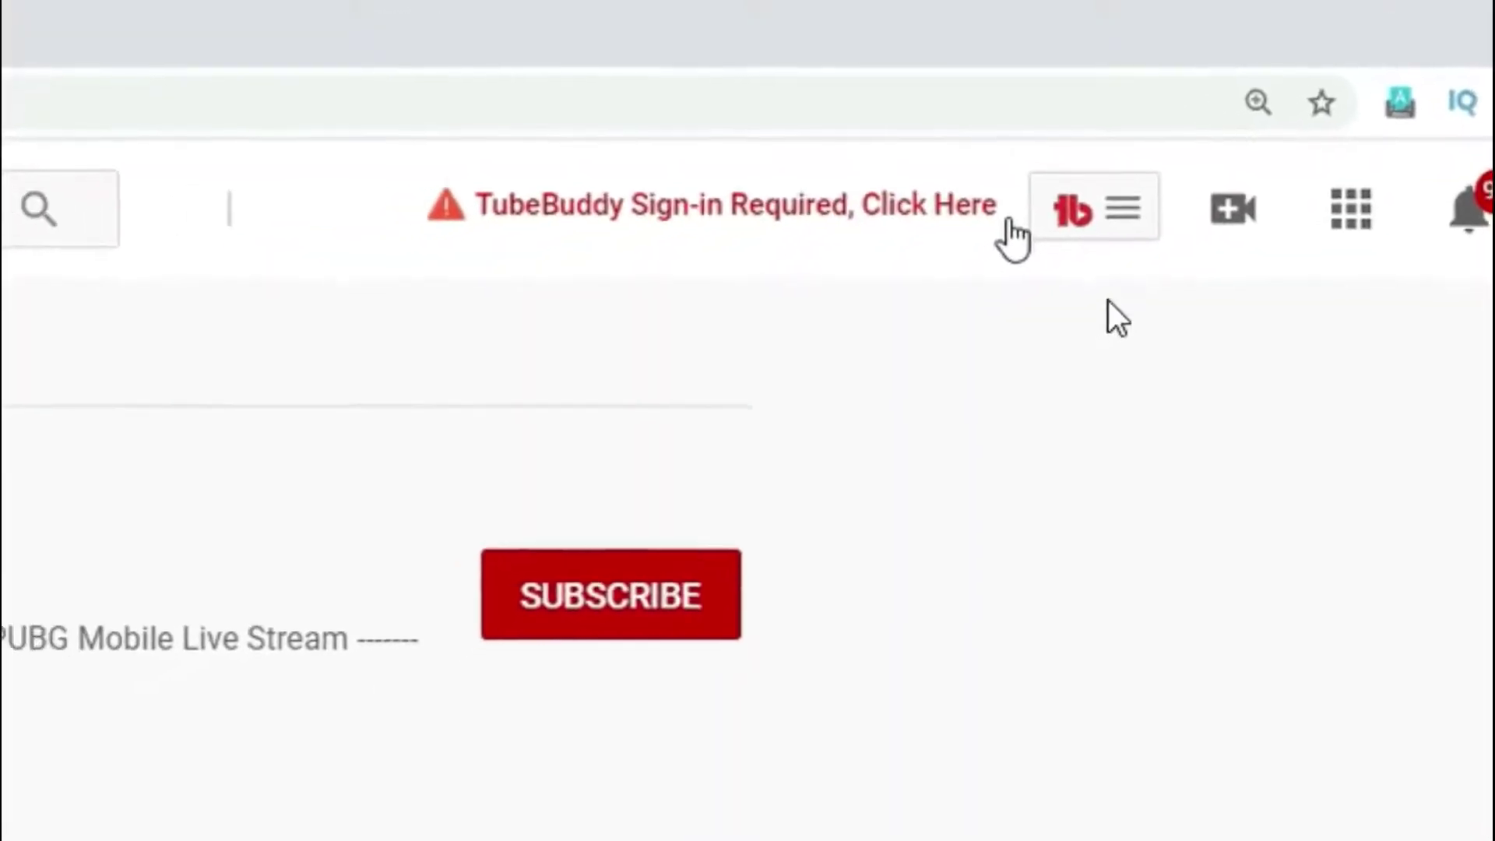
- Open TubeBuddy on the YouTube page and sign in to it with the YouTube account
{"action": "left_click", "coordinate": [1066, 212]}
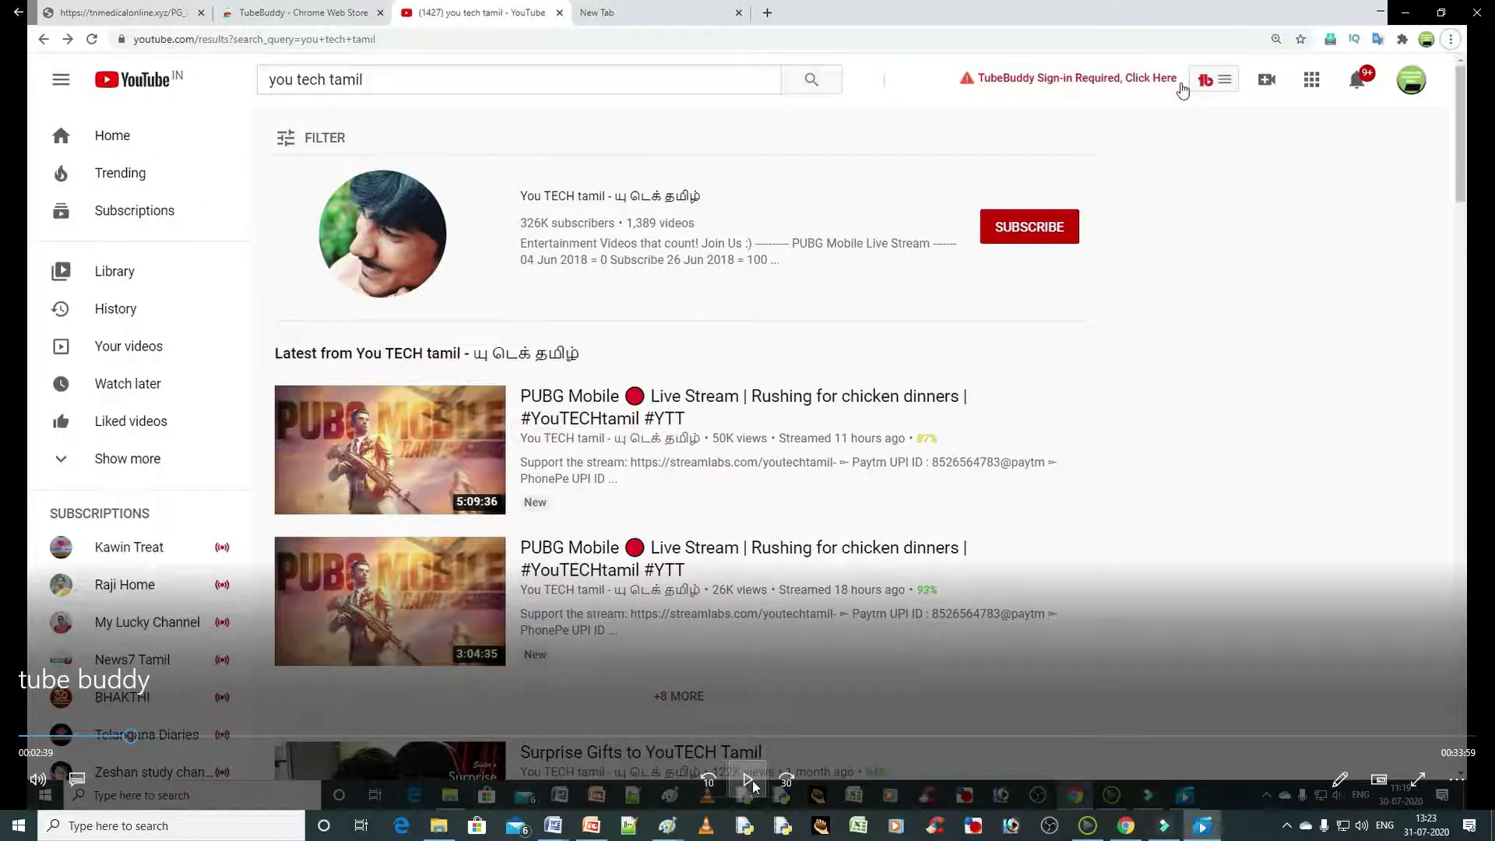
{"action": "left_click", "coordinate": [745, 785]}
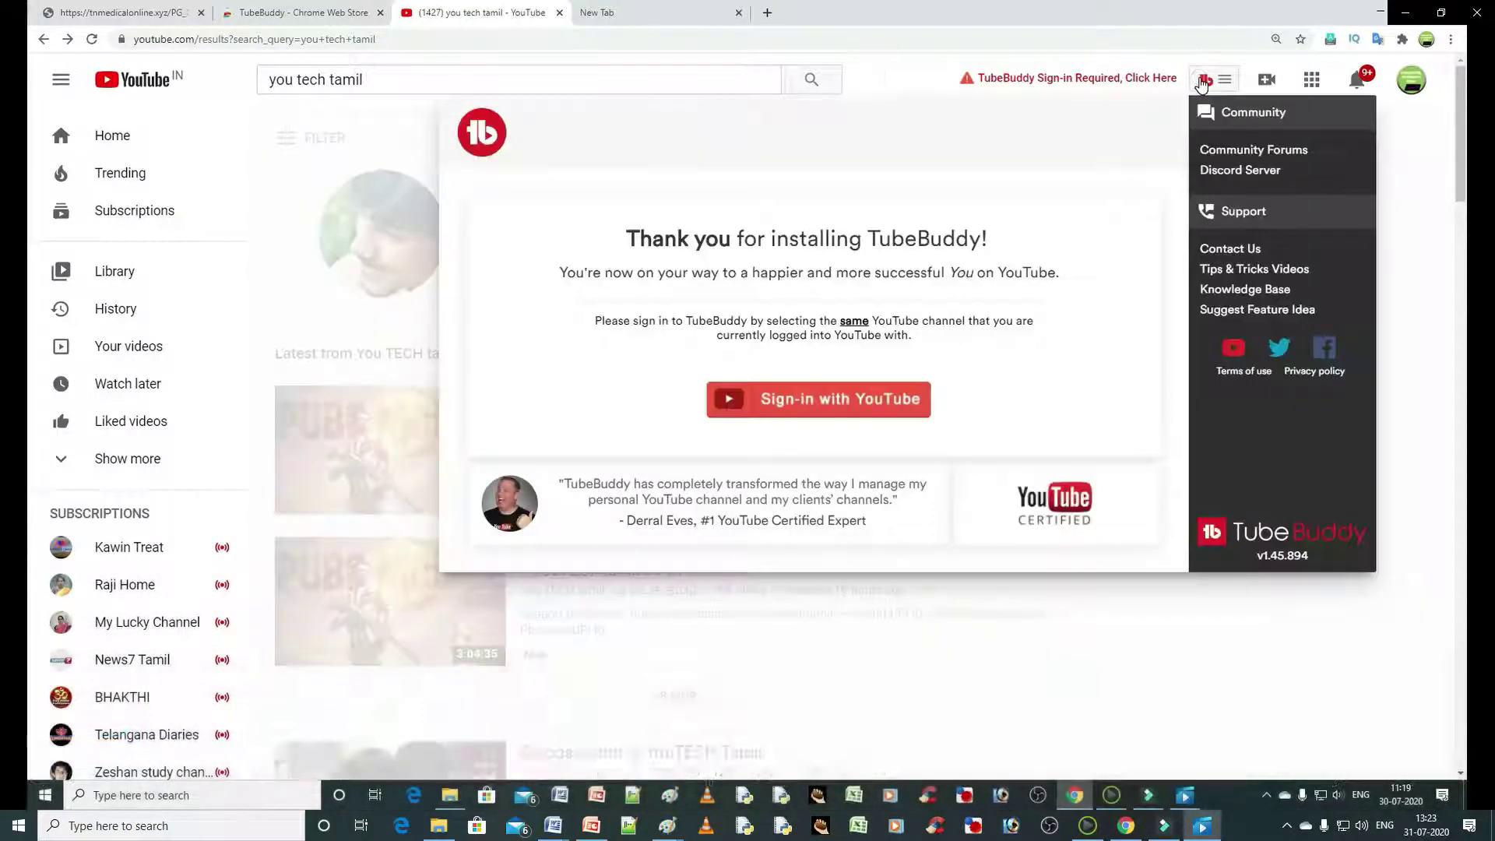
{"action": "left_click", "coordinate": [745, 780]}
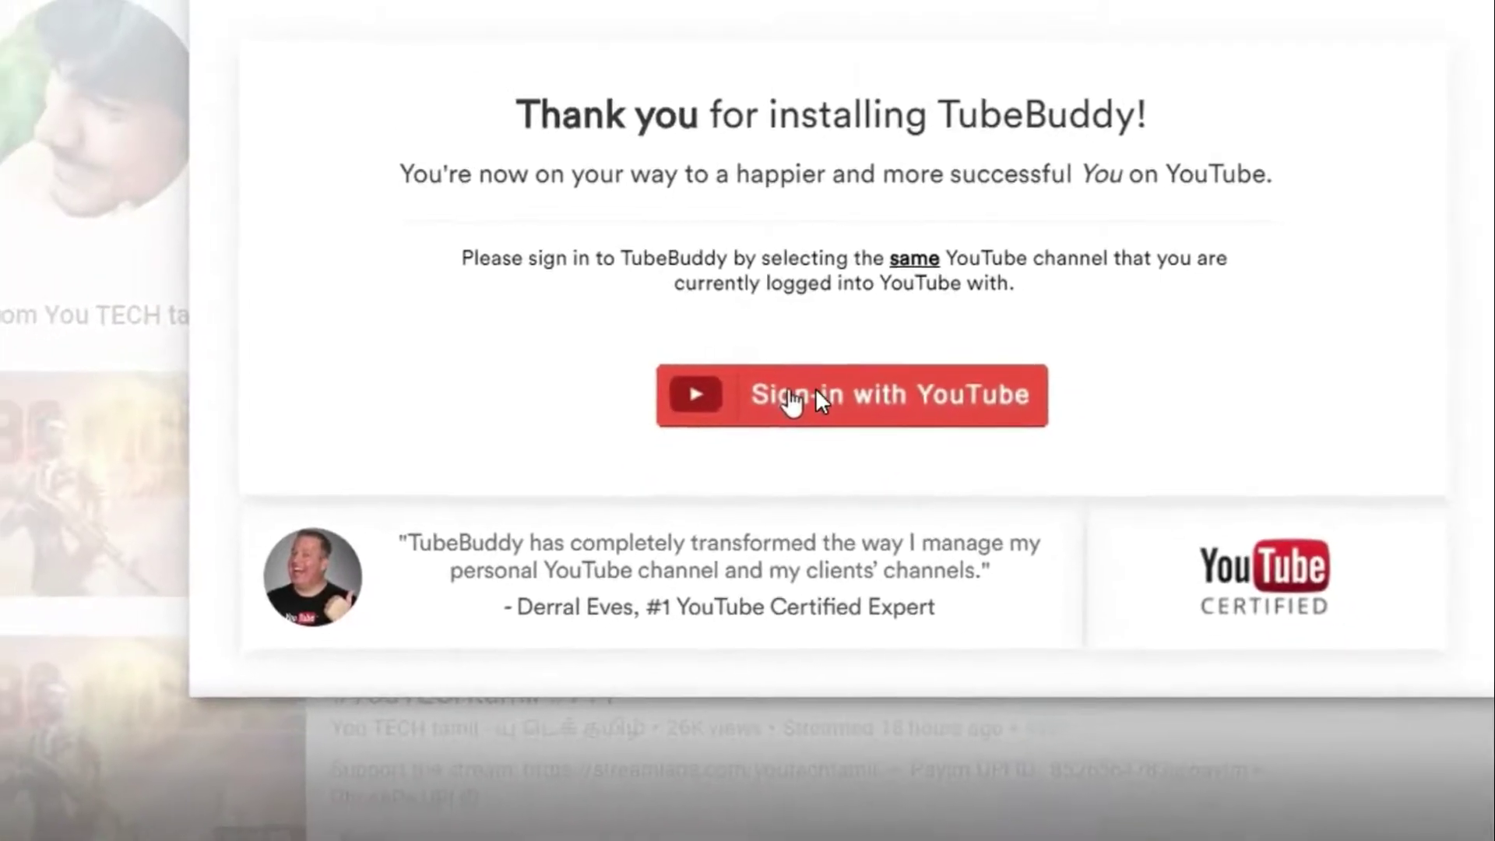
{"action": "left_click", "coordinate": [786, 403]}
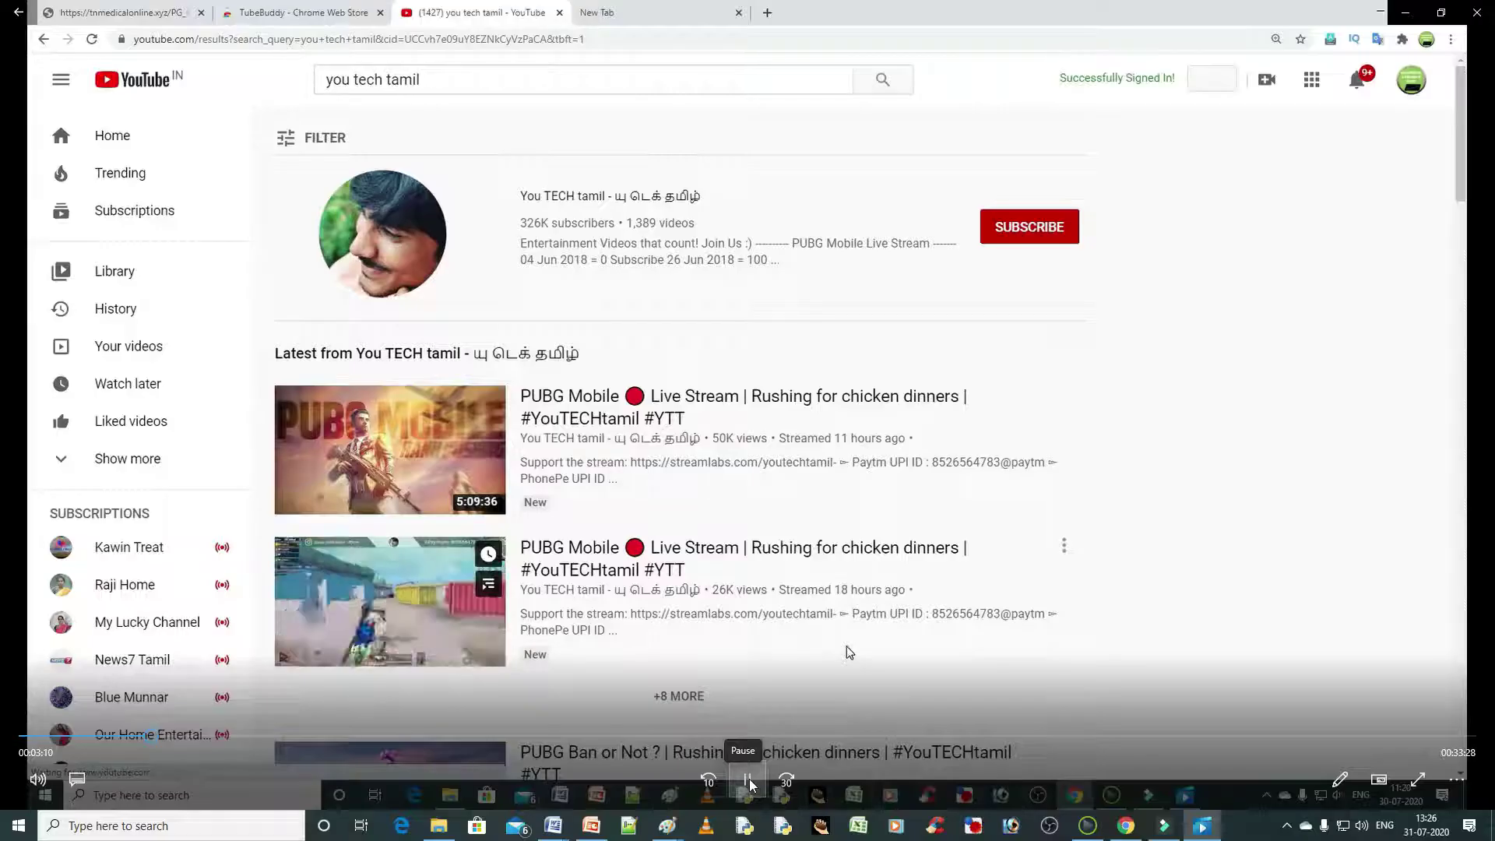
{"action": "left_click", "coordinate": [749, 780]}
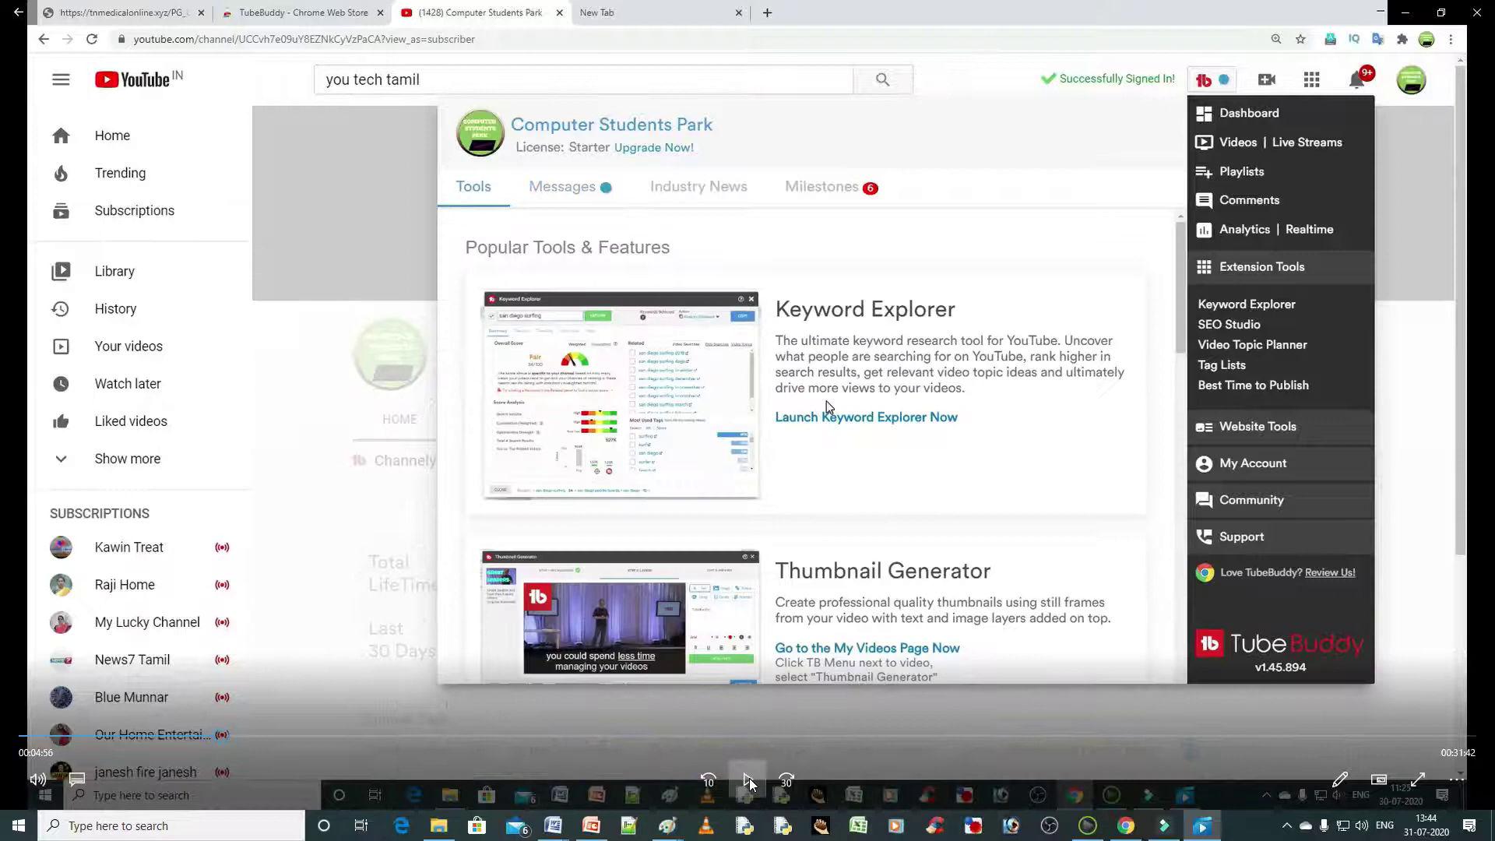
- Start the COPPA Center scan to find which of the channel's videos are made for kids
{"action": "key", "text": "space"}
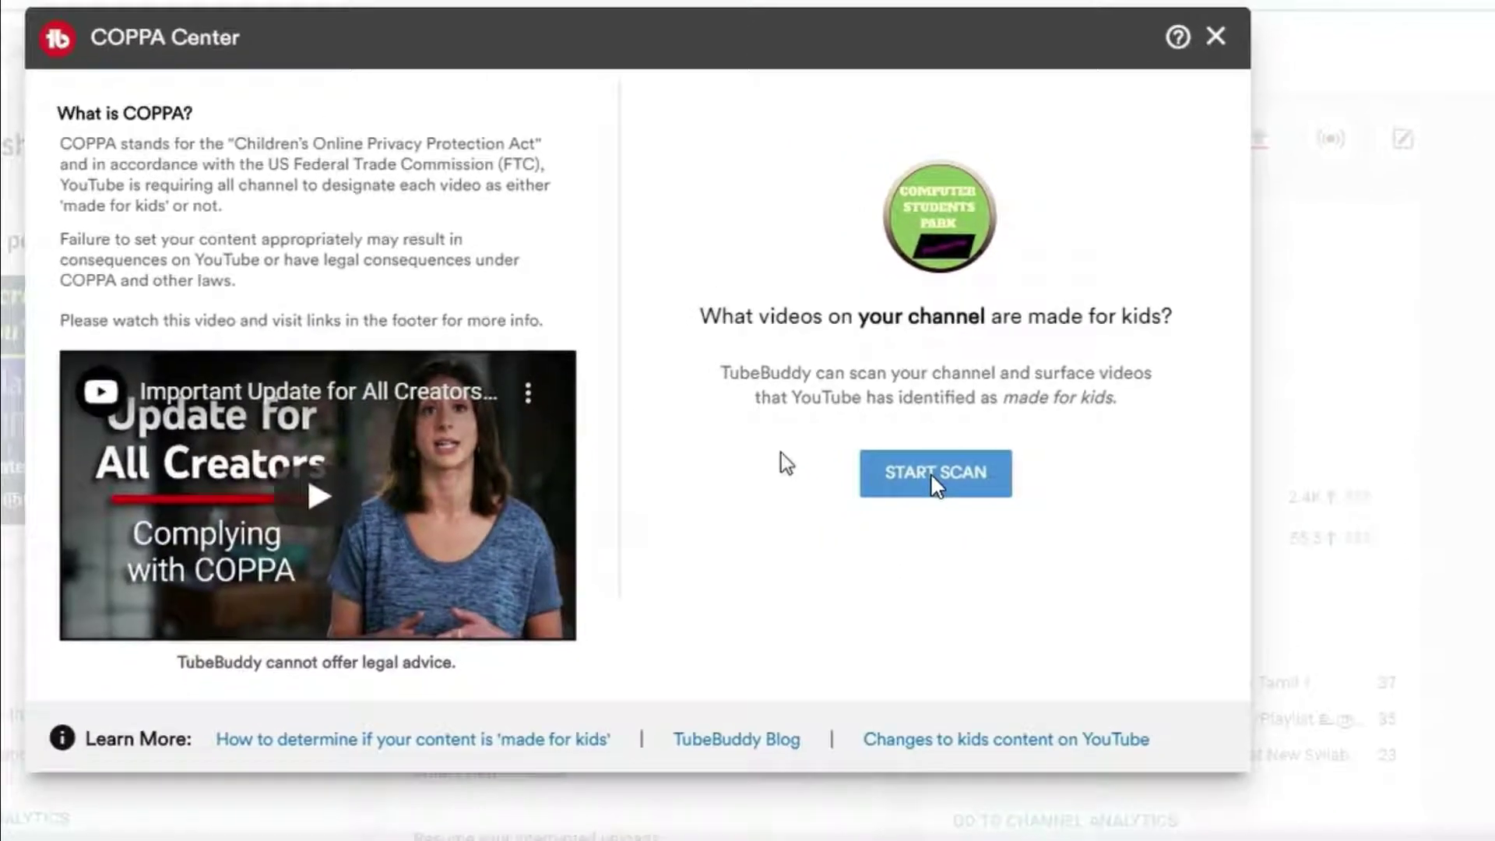
{"action": "left_click", "coordinate": [921, 476]}
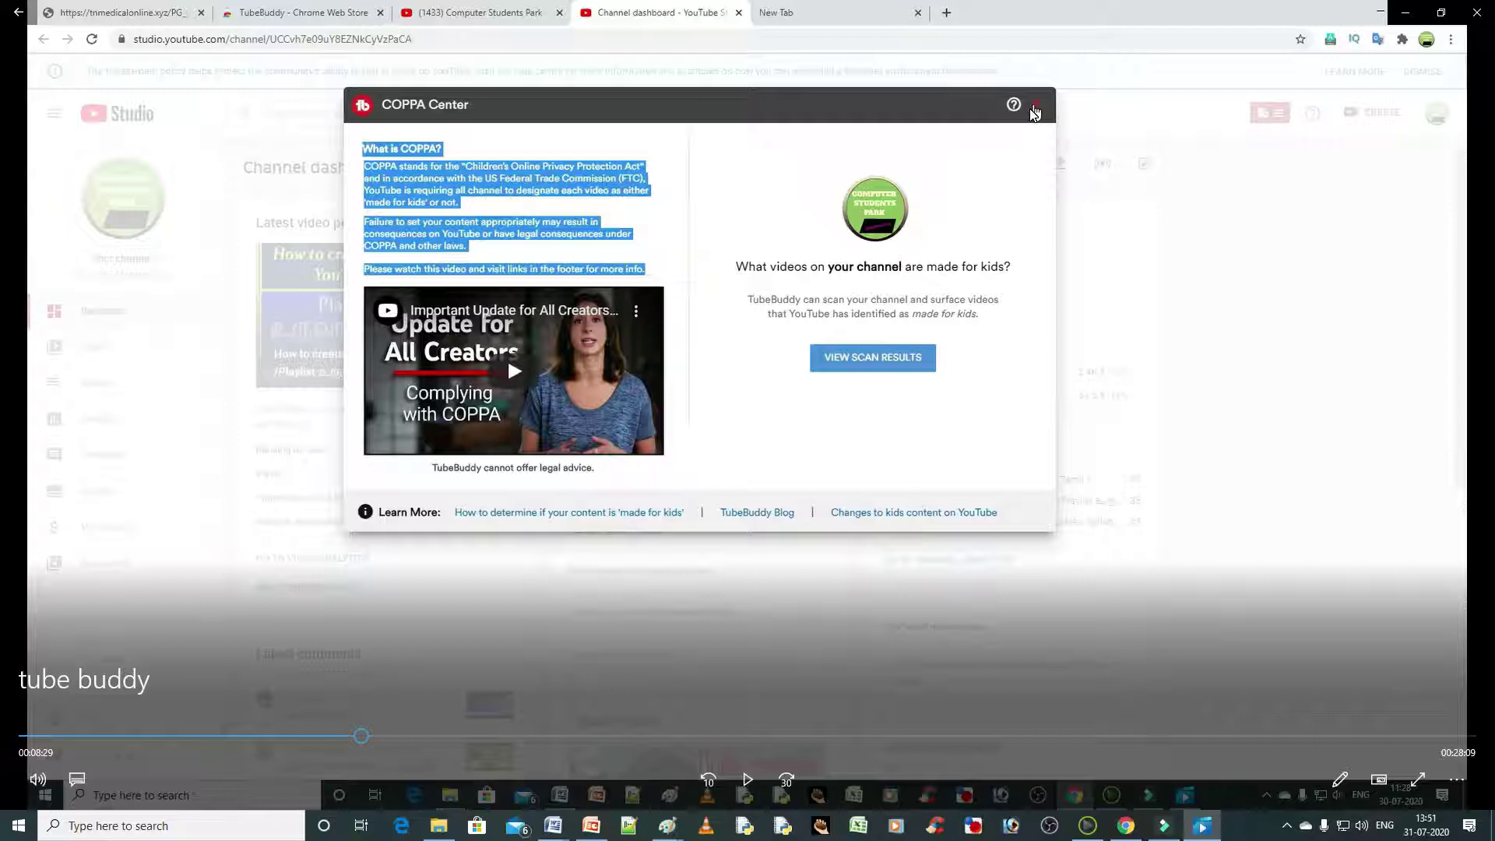
{"action": "left_click", "coordinate": [745, 778]}
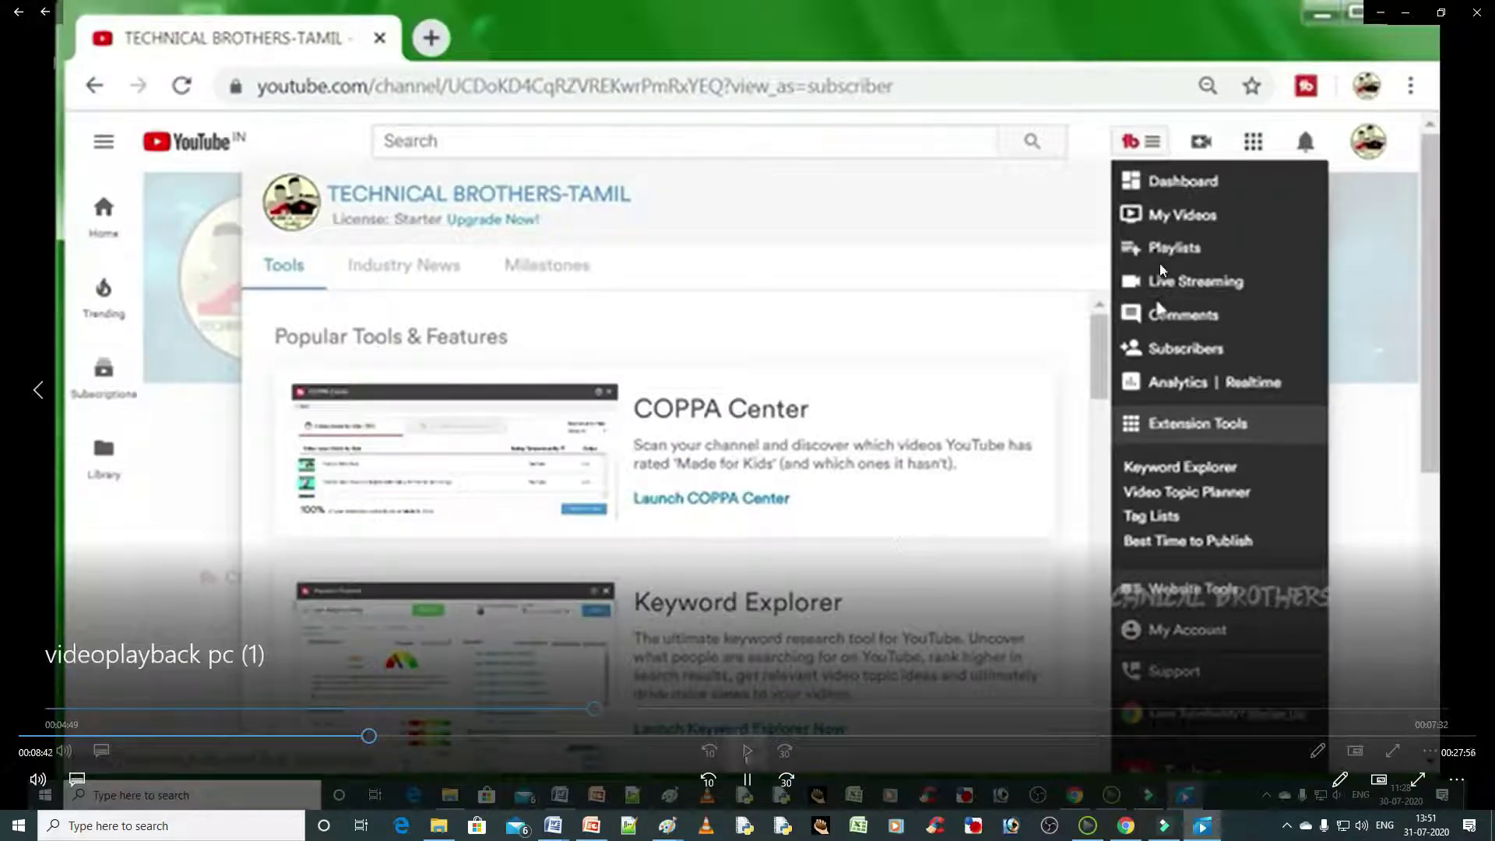
{"action": "left_click", "coordinate": [787, 777]}
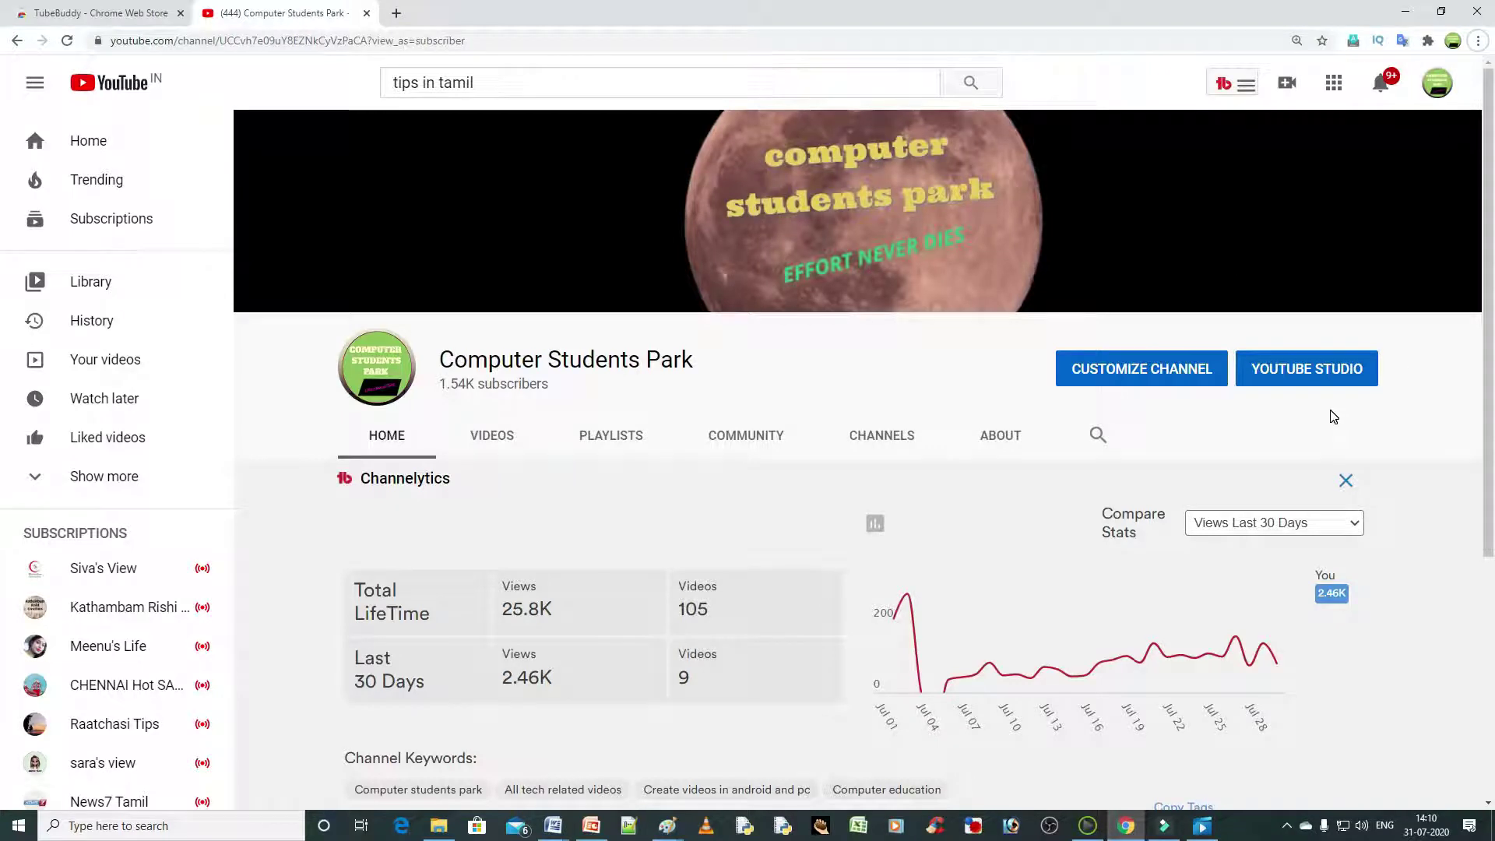
- Review the channel's recent milestones in TubeBuddy and open the certificate for the 1,500 Subscribers milestone
{"action": "left_click", "coordinate": [1228, 91]}
{"action": "left_click", "coordinate": [465, 199]}
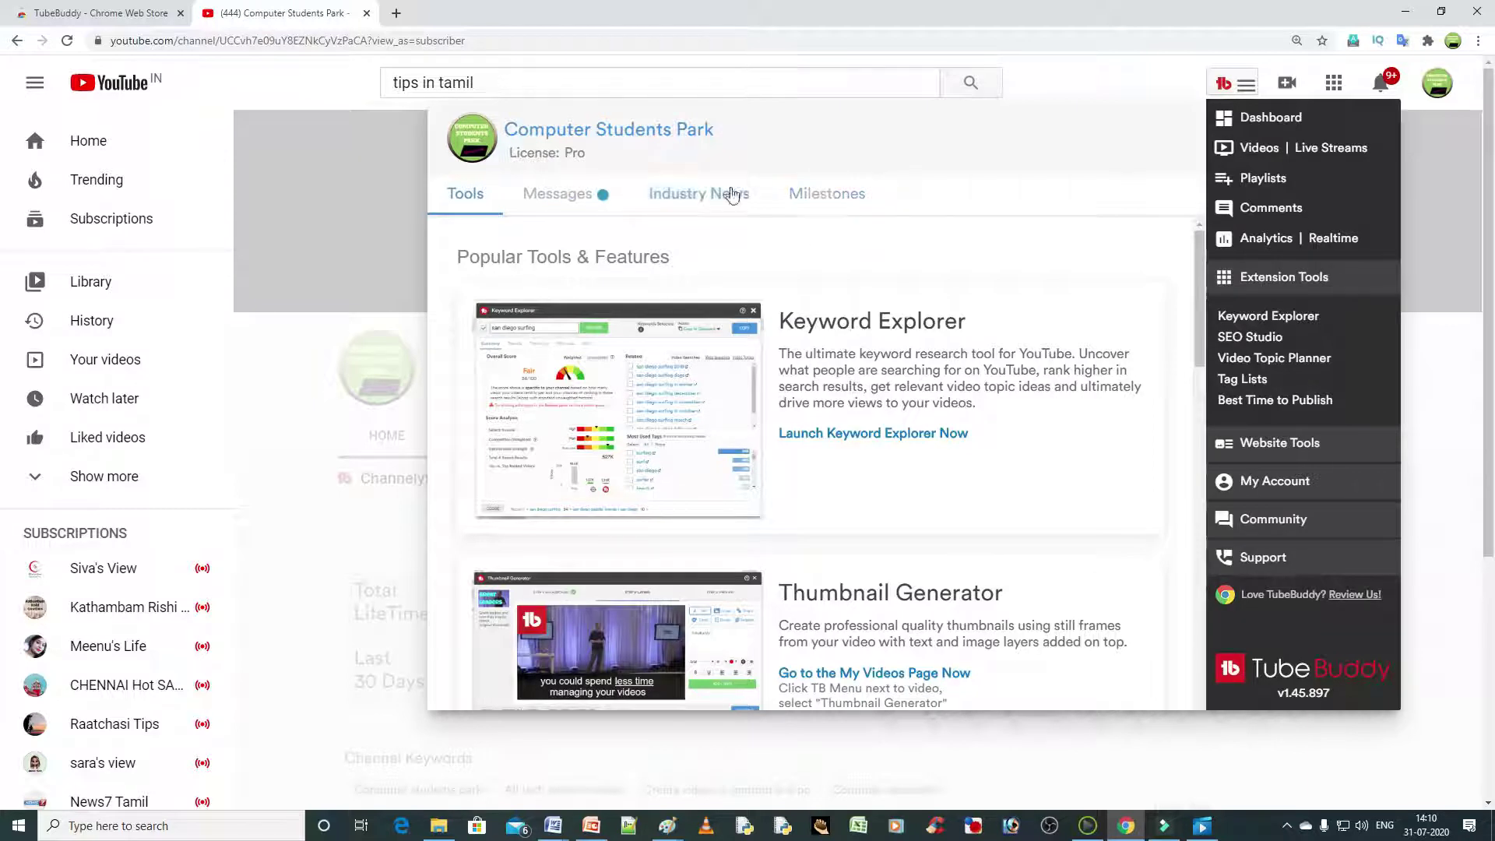
{"action": "left_click", "coordinate": [814, 200]}
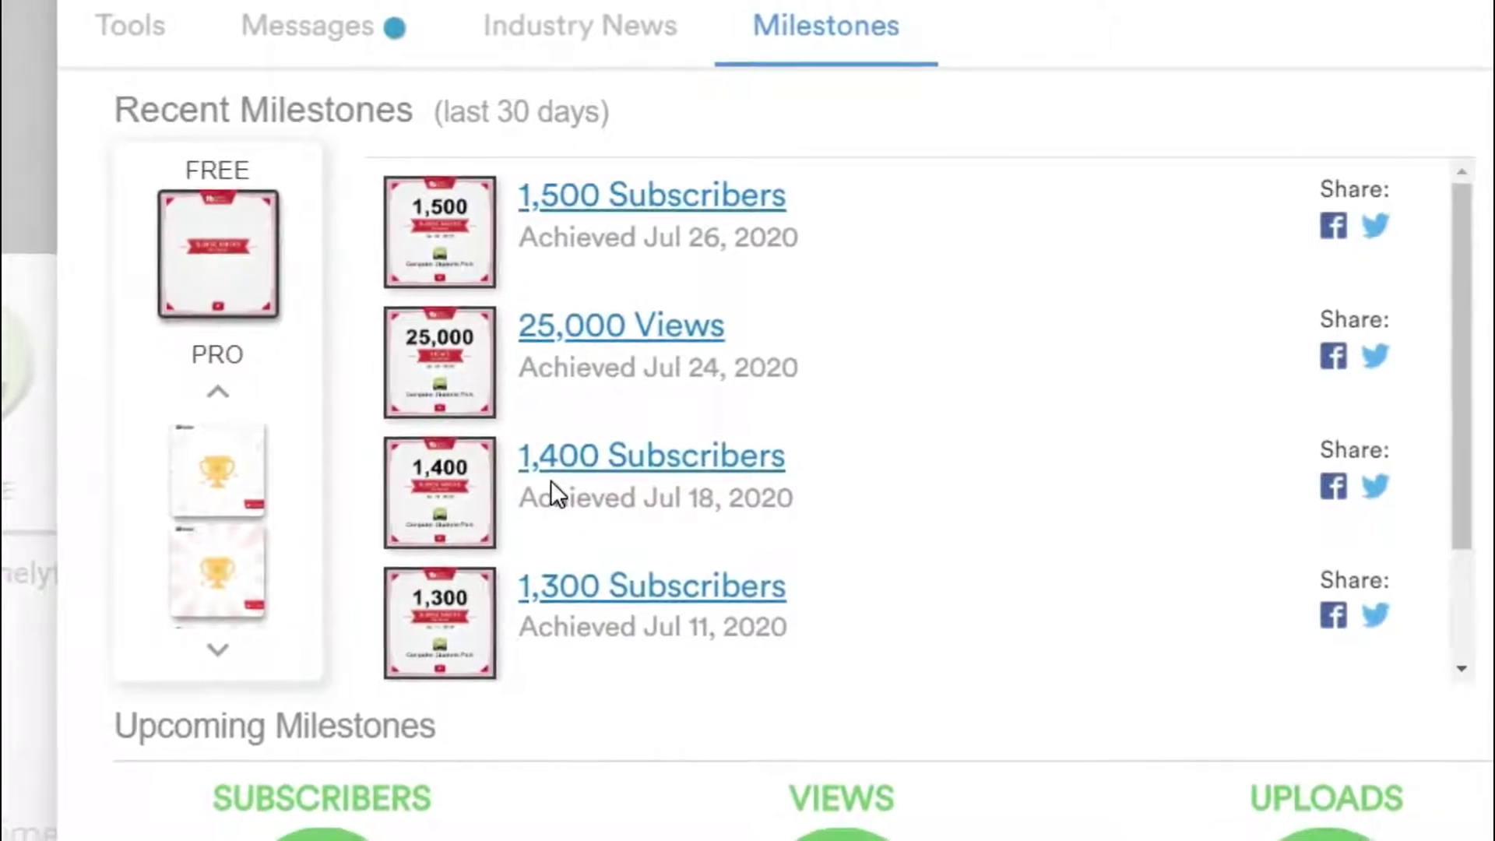
{"action": "scroll", "coordinate": [553, 483], "scroll_direction": "down", "scroll_amount": 2}
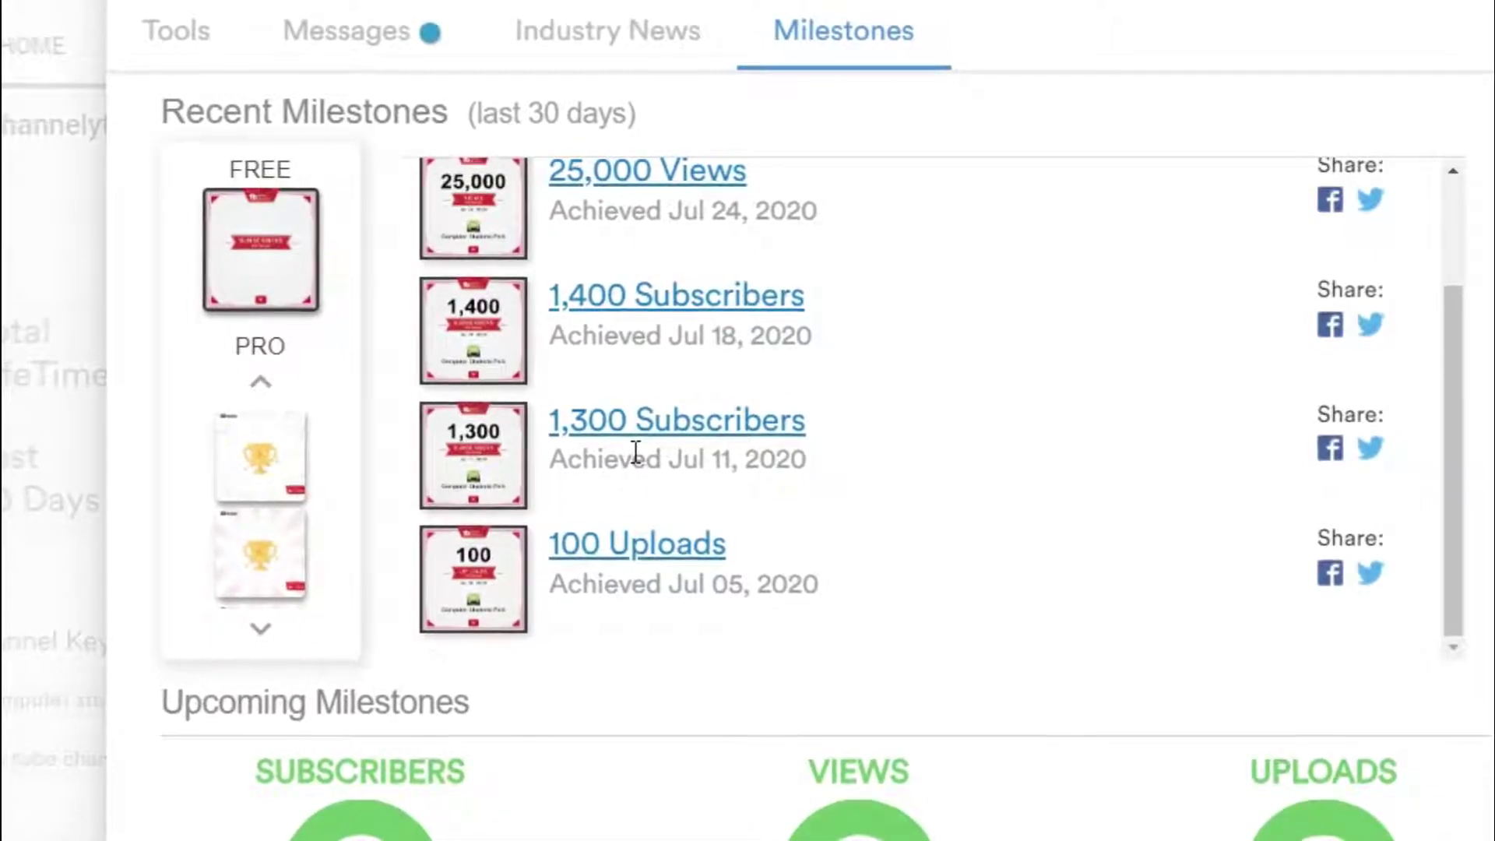
{"action": "scroll", "coordinate": [604, 384], "scroll_direction": "up", "scroll_amount": 2}
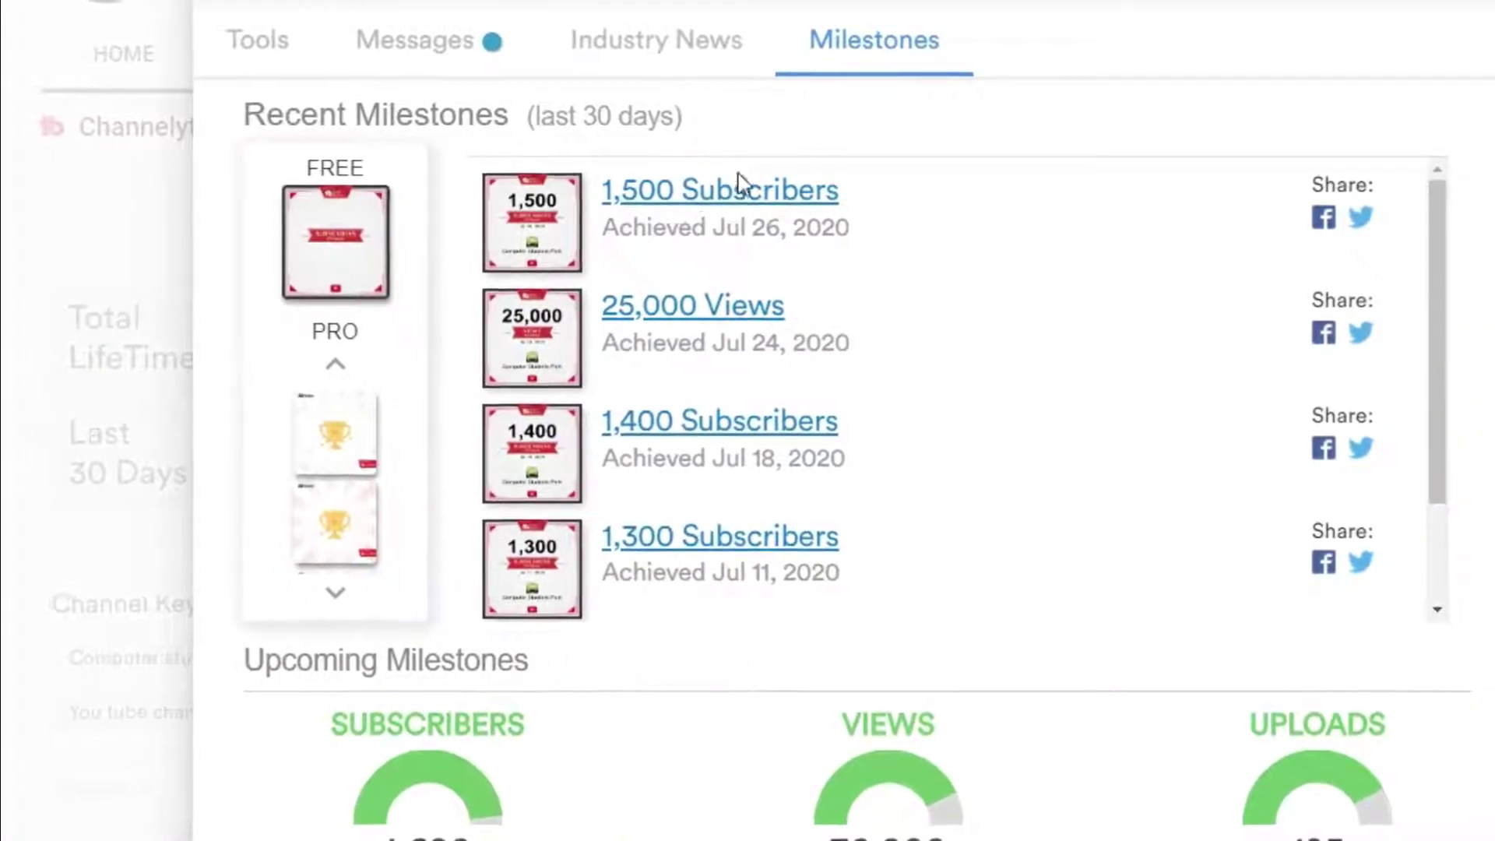
{"action": "left_click", "coordinate": [550, 237]}
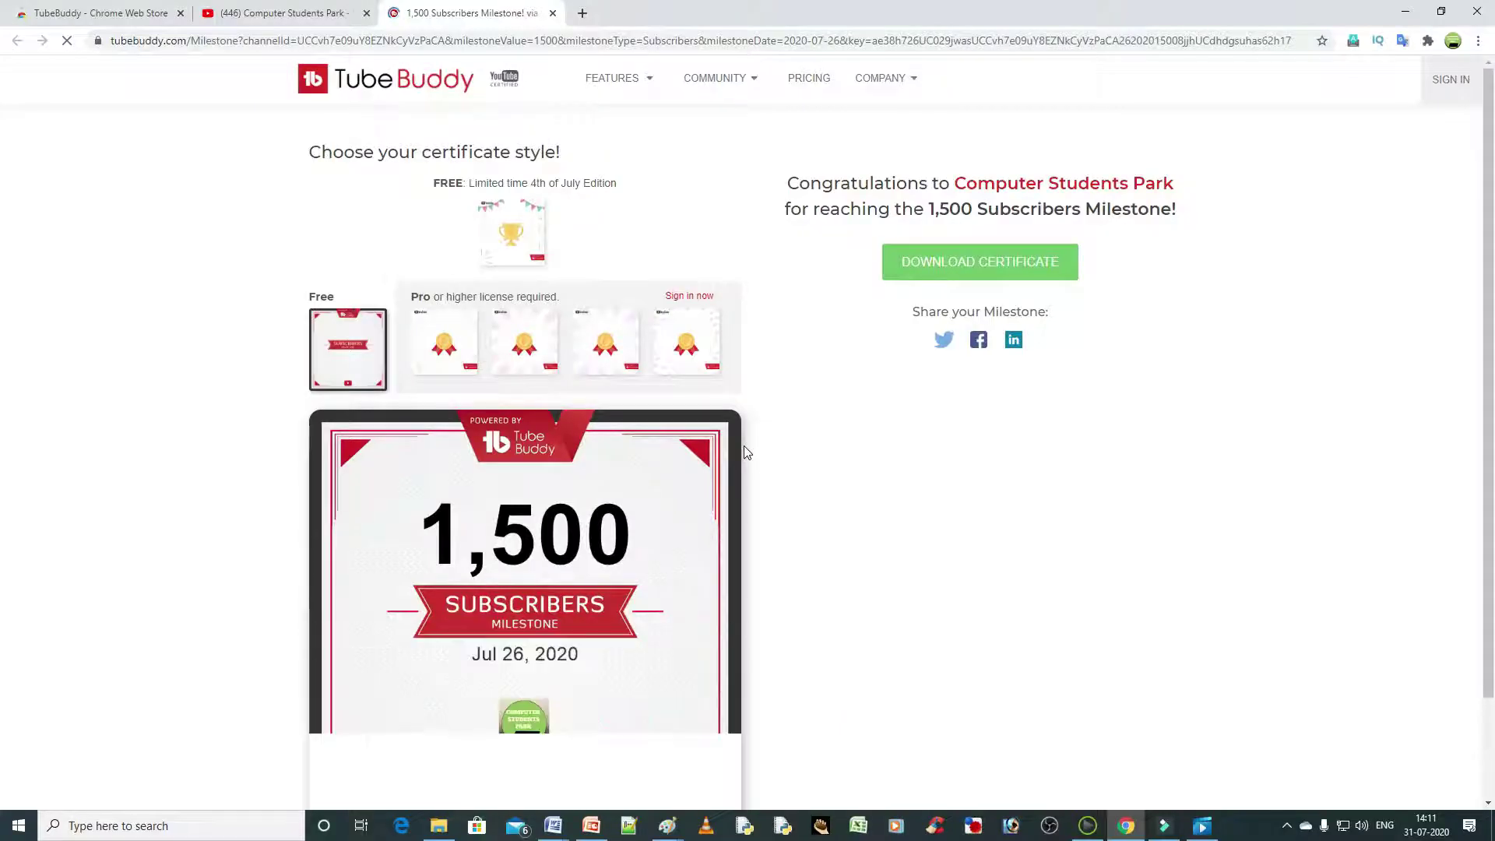
{"action": "scroll", "coordinate": [746, 452], "scroll_direction": "down", "scroll_amount": 2}
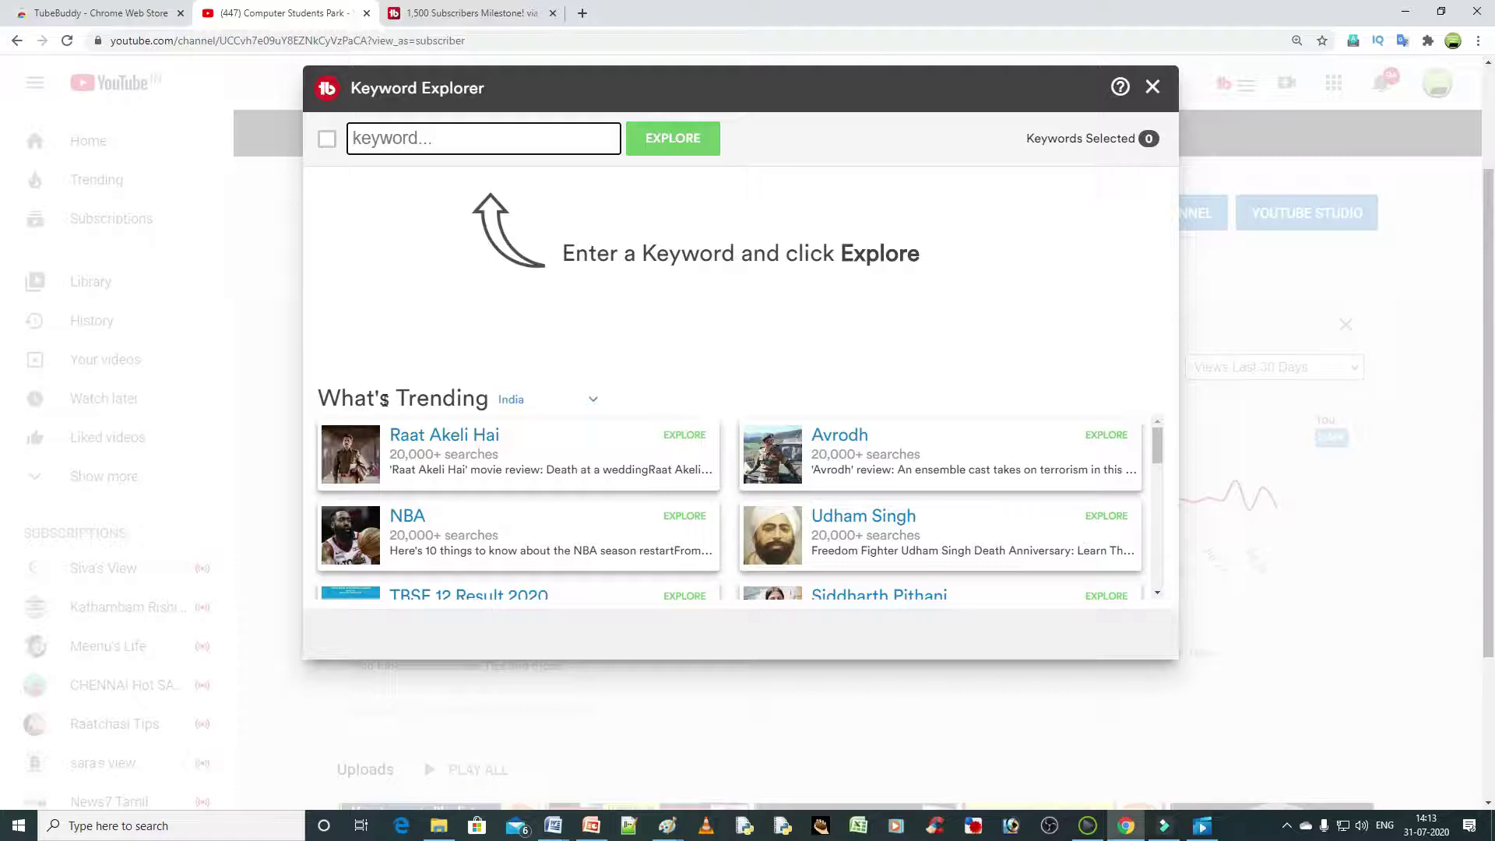
- Explore the keyword "how to increase views in tamil" in Keyword Explorer
{"action": "type", "text": "how to increase views in tamil"}
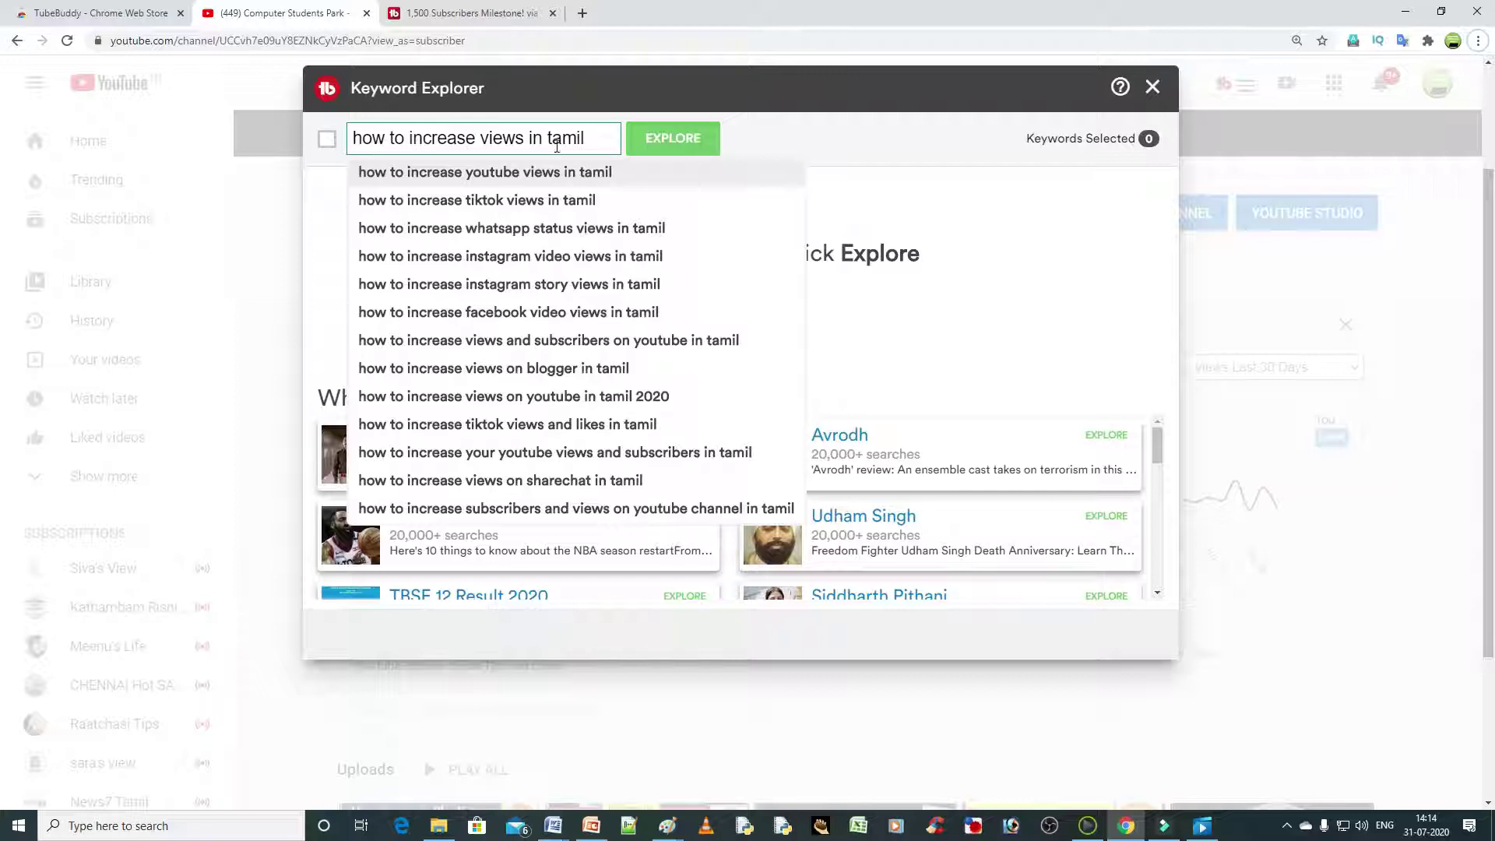
{"action": "left_click", "coordinate": [666, 142]}
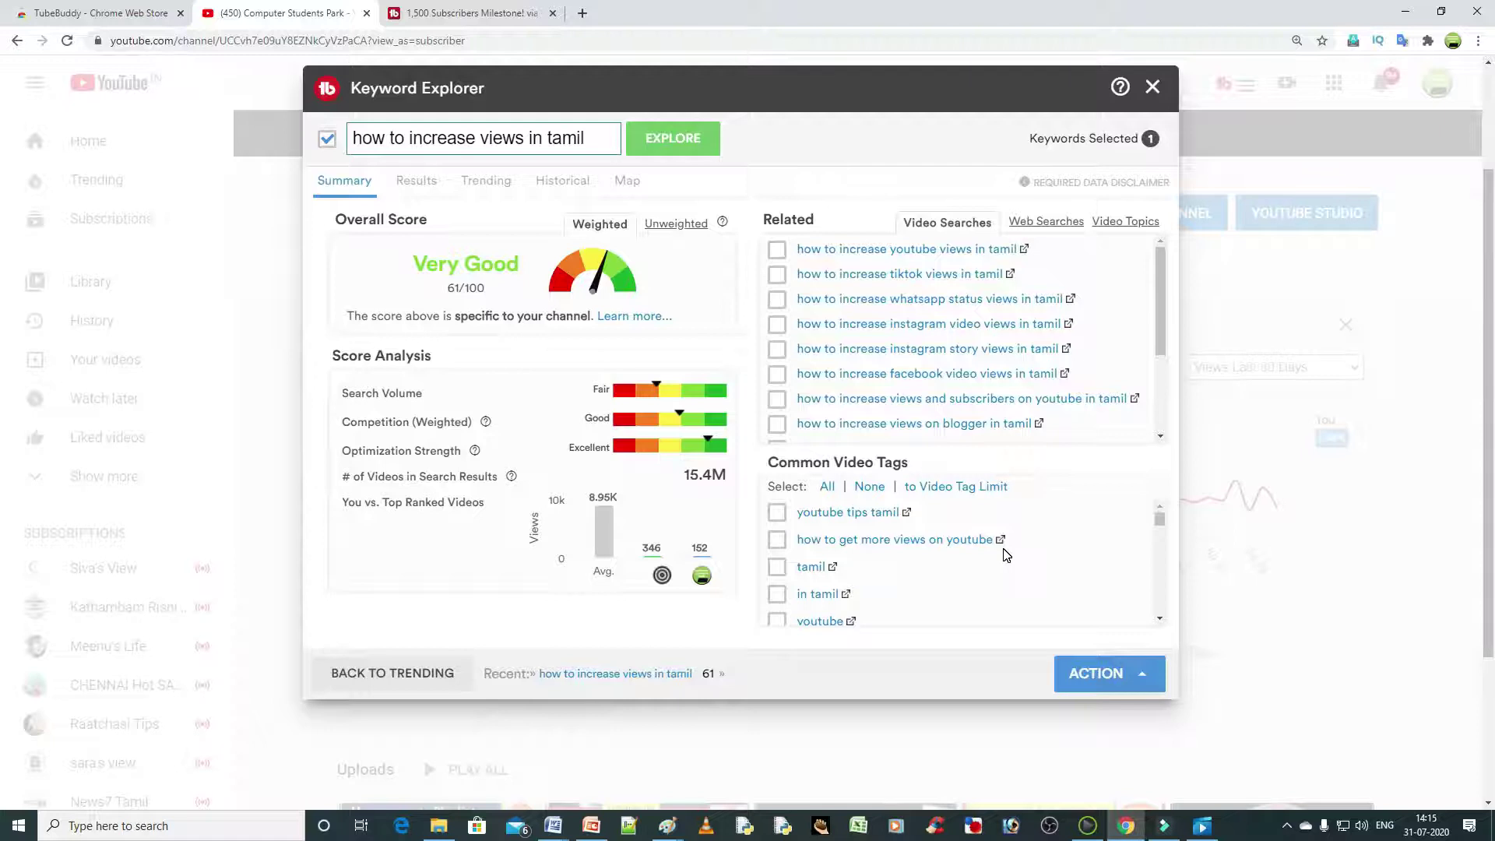
- Select the common video tags "youtube tips tamil", "how to get more views on youtube" and "how to get youtube views"
{"action": "left_click", "coordinate": [777, 515]}
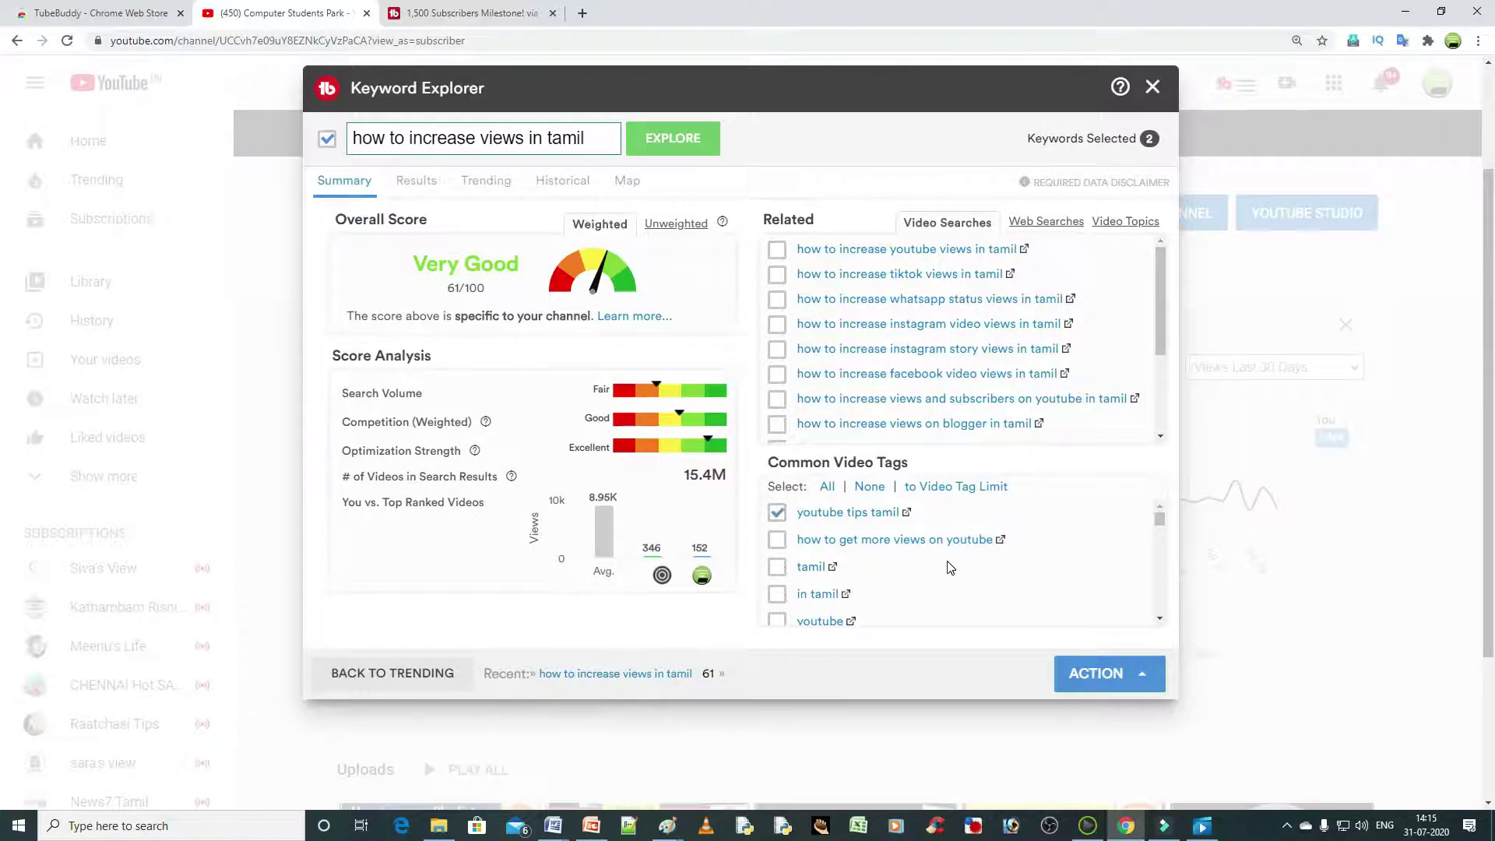
{"action": "left_click", "coordinate": [777, 540]}
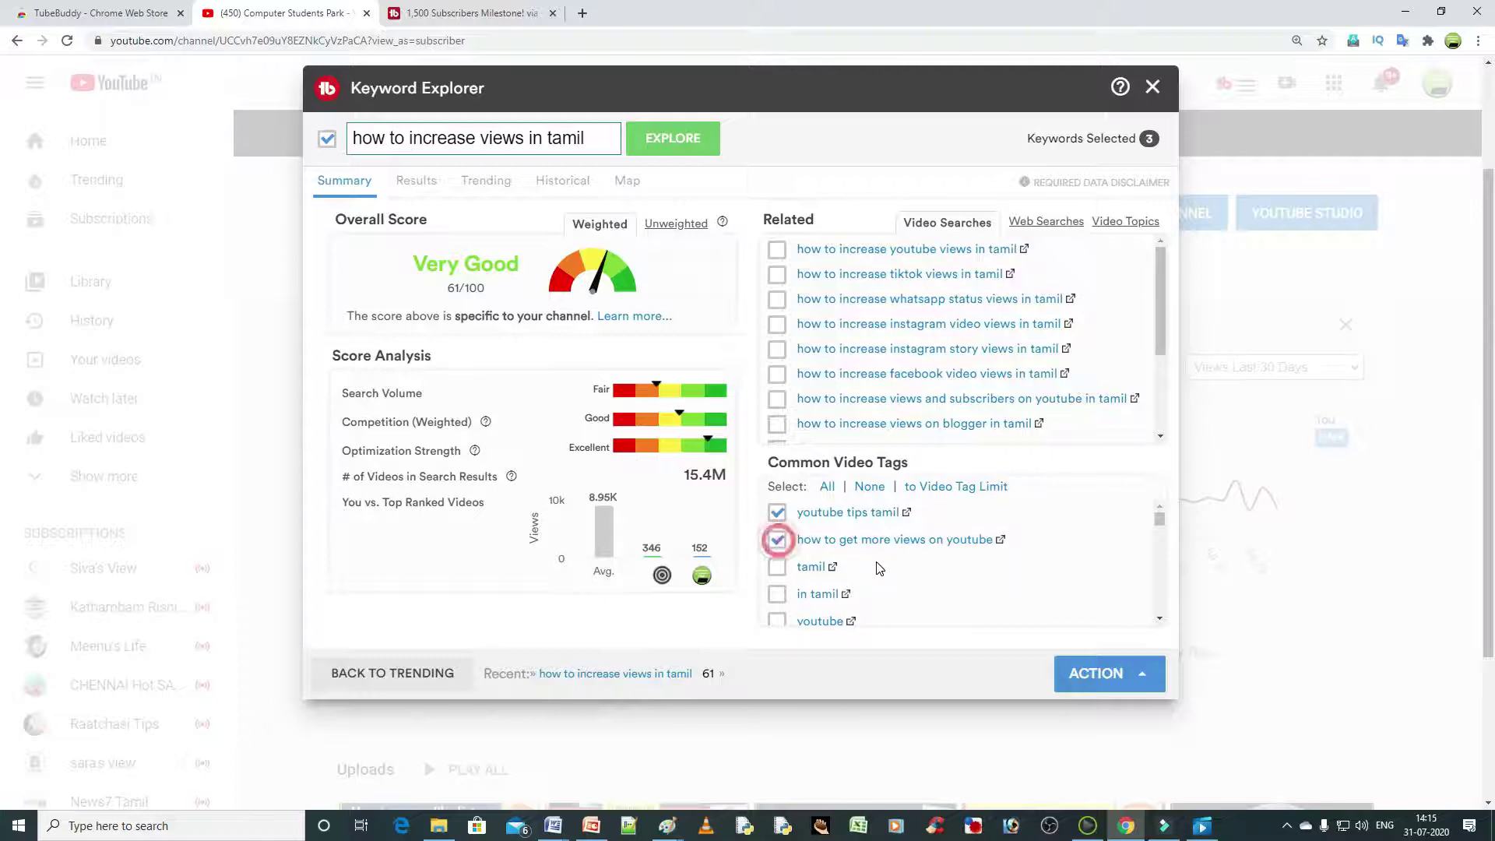
{"action": "scroll", "coordinate": [876, 572], "scroll_direction": "down", "scroll_amount": 1}
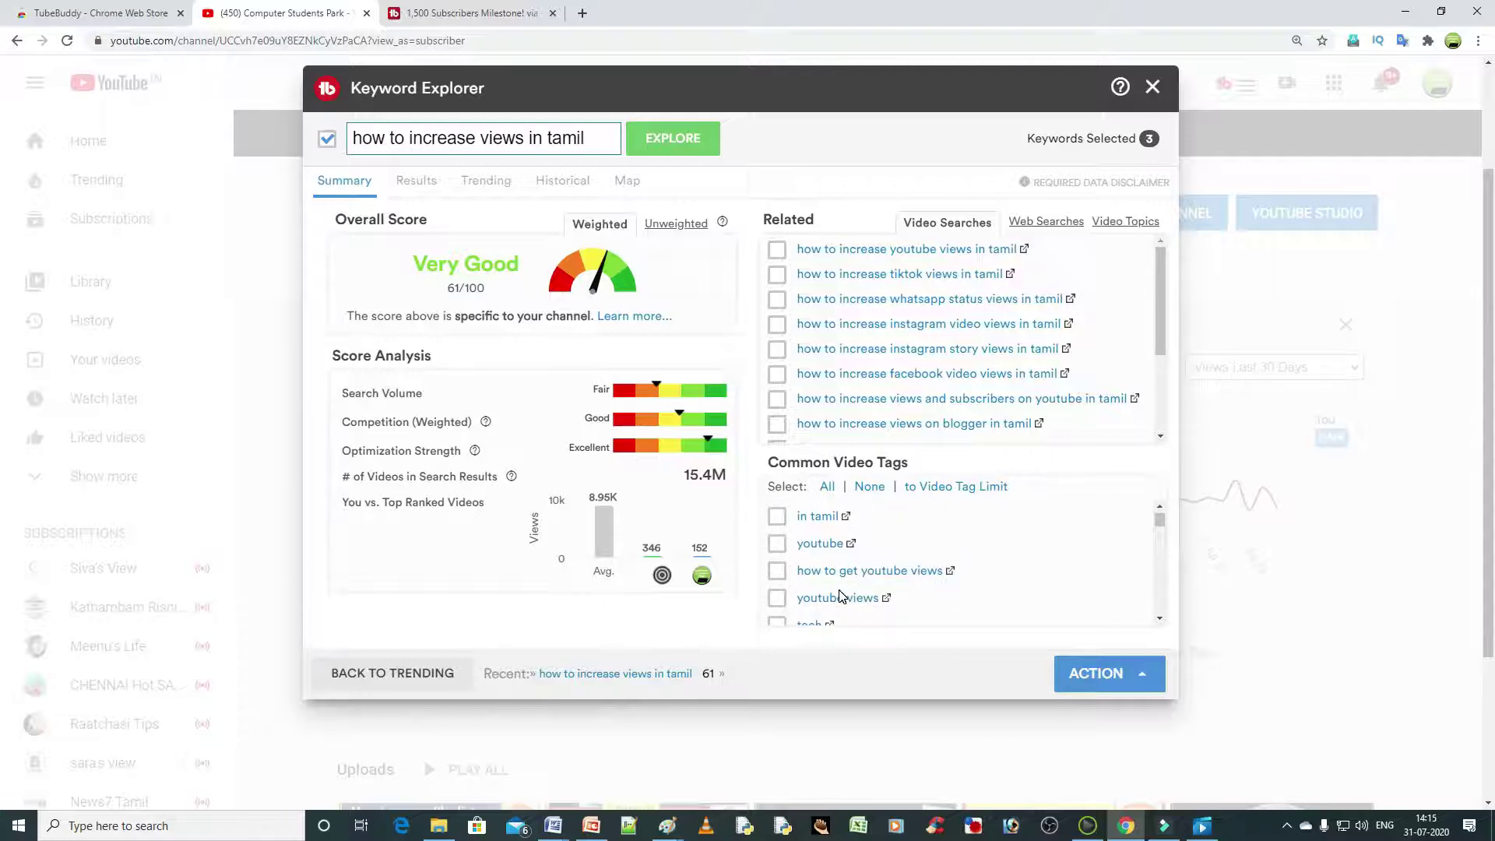
{"action": "left_click", "coordinate": [777, 571]}
{"action": "scroll", "coordinate": [870, 575], "scroll_direction": "down", "scroll_amount": 1}
{"action": "scroll", "coordinate": [921, 590], "scroll_direction": "down", "scroll_amount": 1}
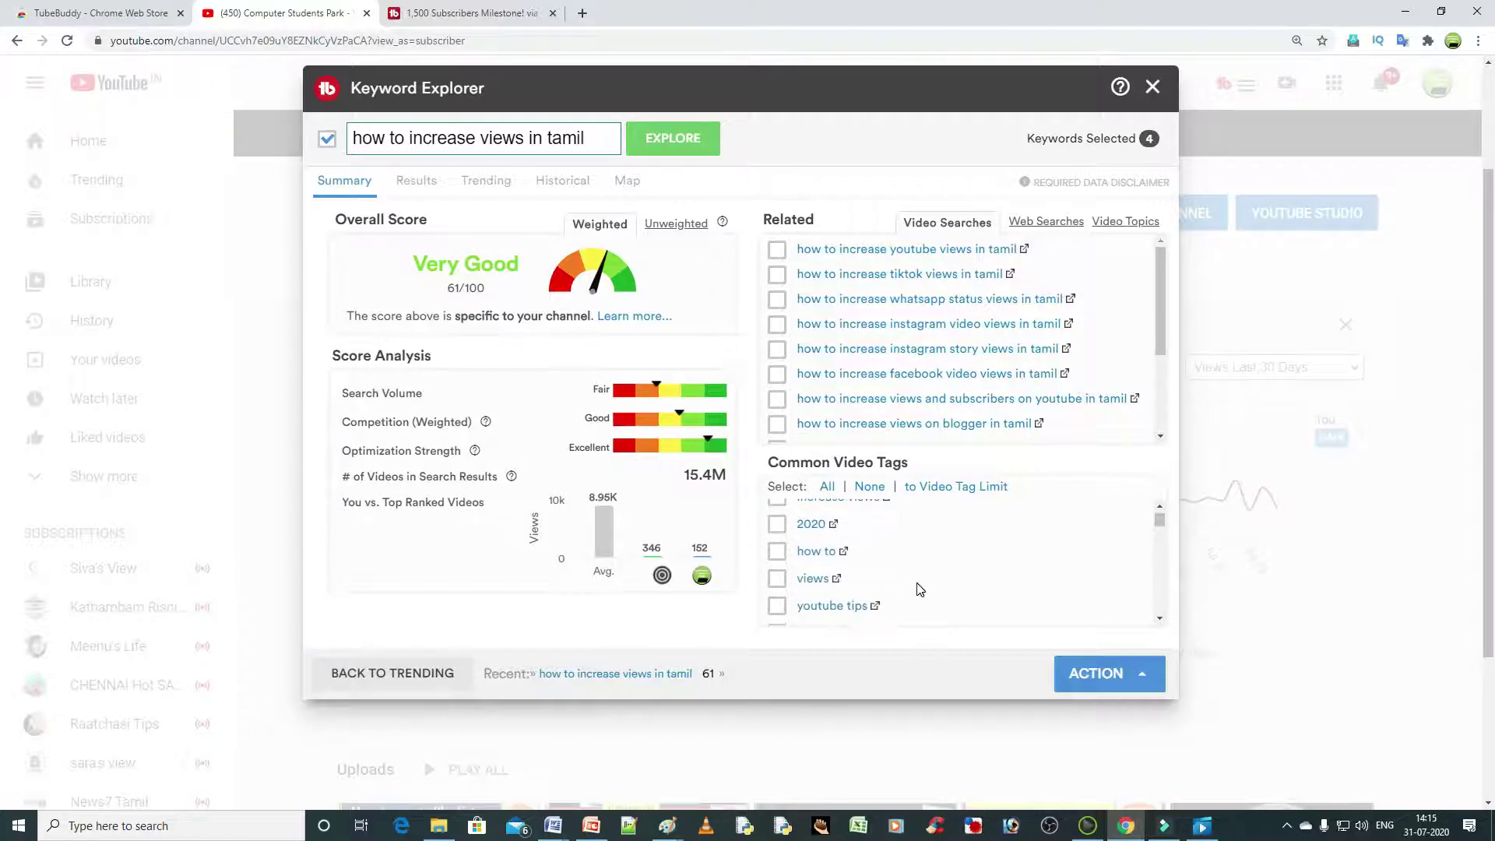
- Select the tags "2020", "how to increase views on youtube", "tips to get views in youtube tamil" and "increase youtube views tamil"
{"action": "left_click", "coordinate": [776, 523]}
{"action": "scroll", "coordinate": [853, 550], "scroll_direction": "down", "scroll_amount": 1}
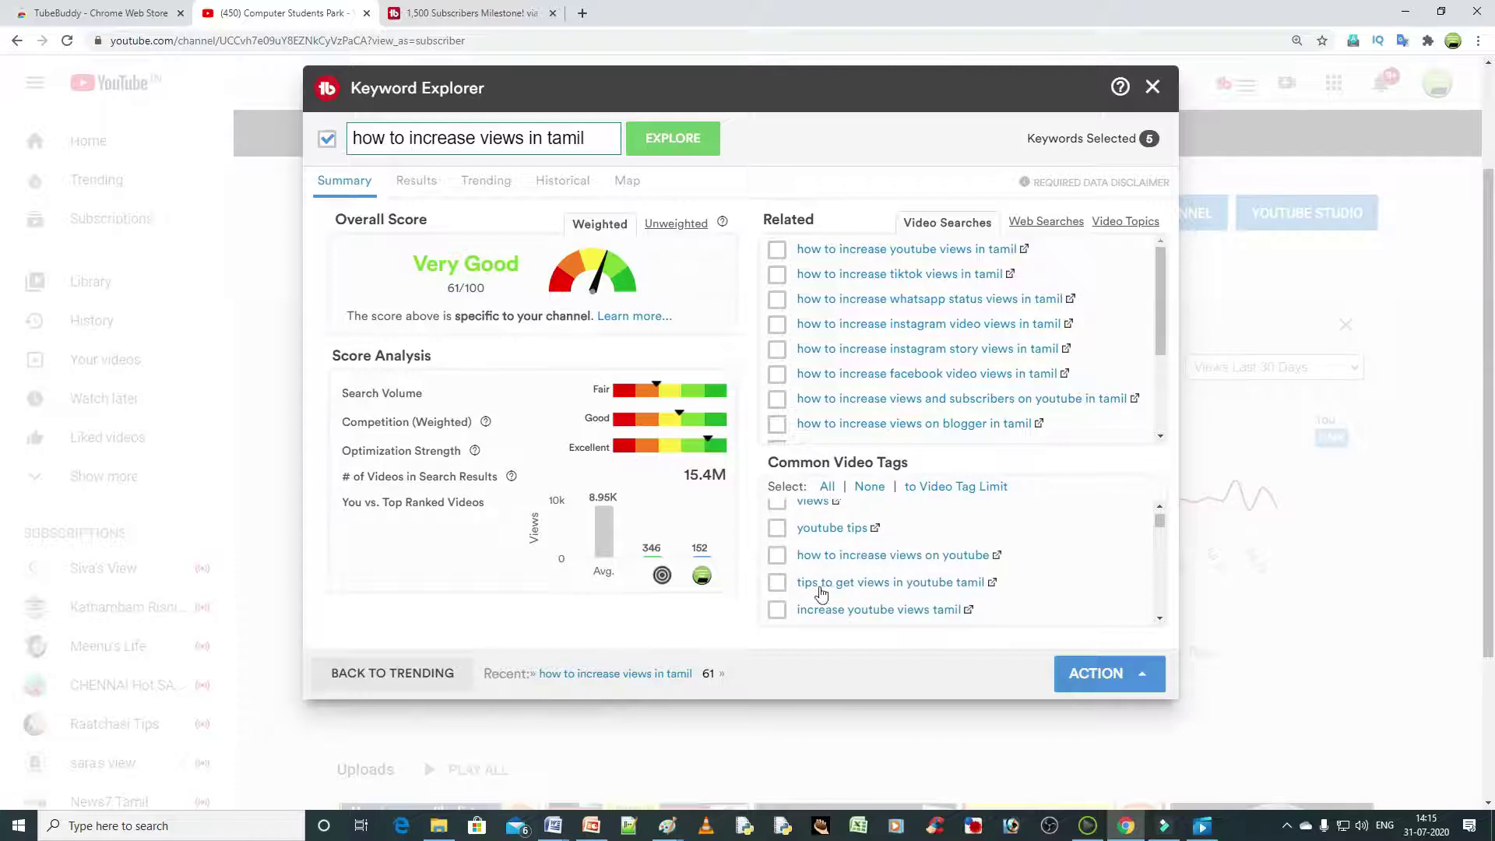
{"action": "left_click", "coordinate": [777, 555]}
{"action": "left_click", "coordinate": [777, 583]}
{"action": "left_click", "coordinate": [777, 610]}
- Select the tags "most viewed youtube video" and "how to increase views tamil" further down the common video tags
{"action": "scroll", "coordinate": [916, 584], "scroll_direction": "down", "scroll_amount": 3}
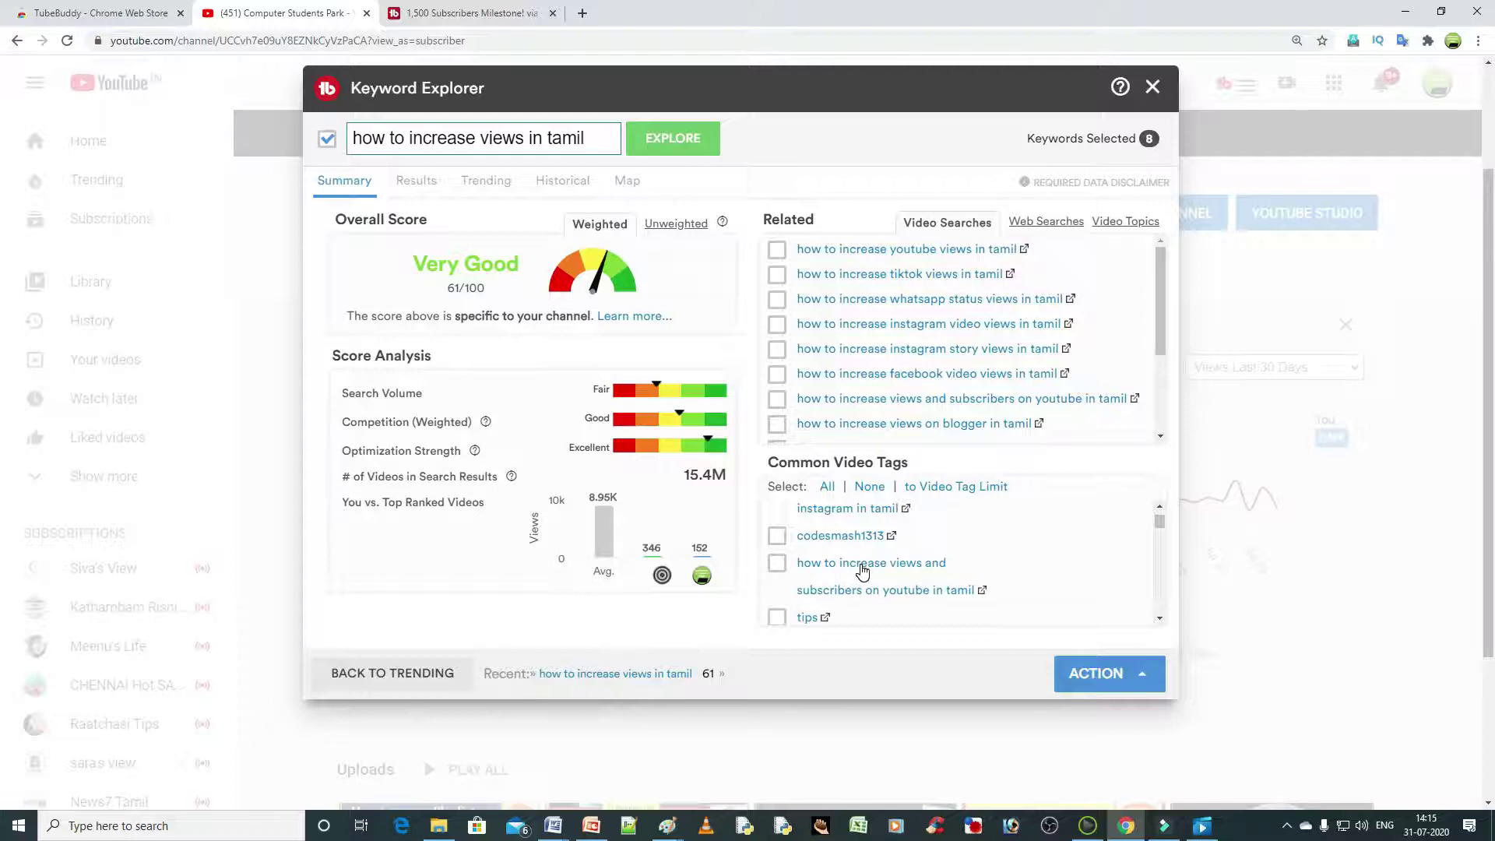
{"action": "scroll", "coordinate": [863, 573], "scroll_direction": "down", "scroll_amount": 5}
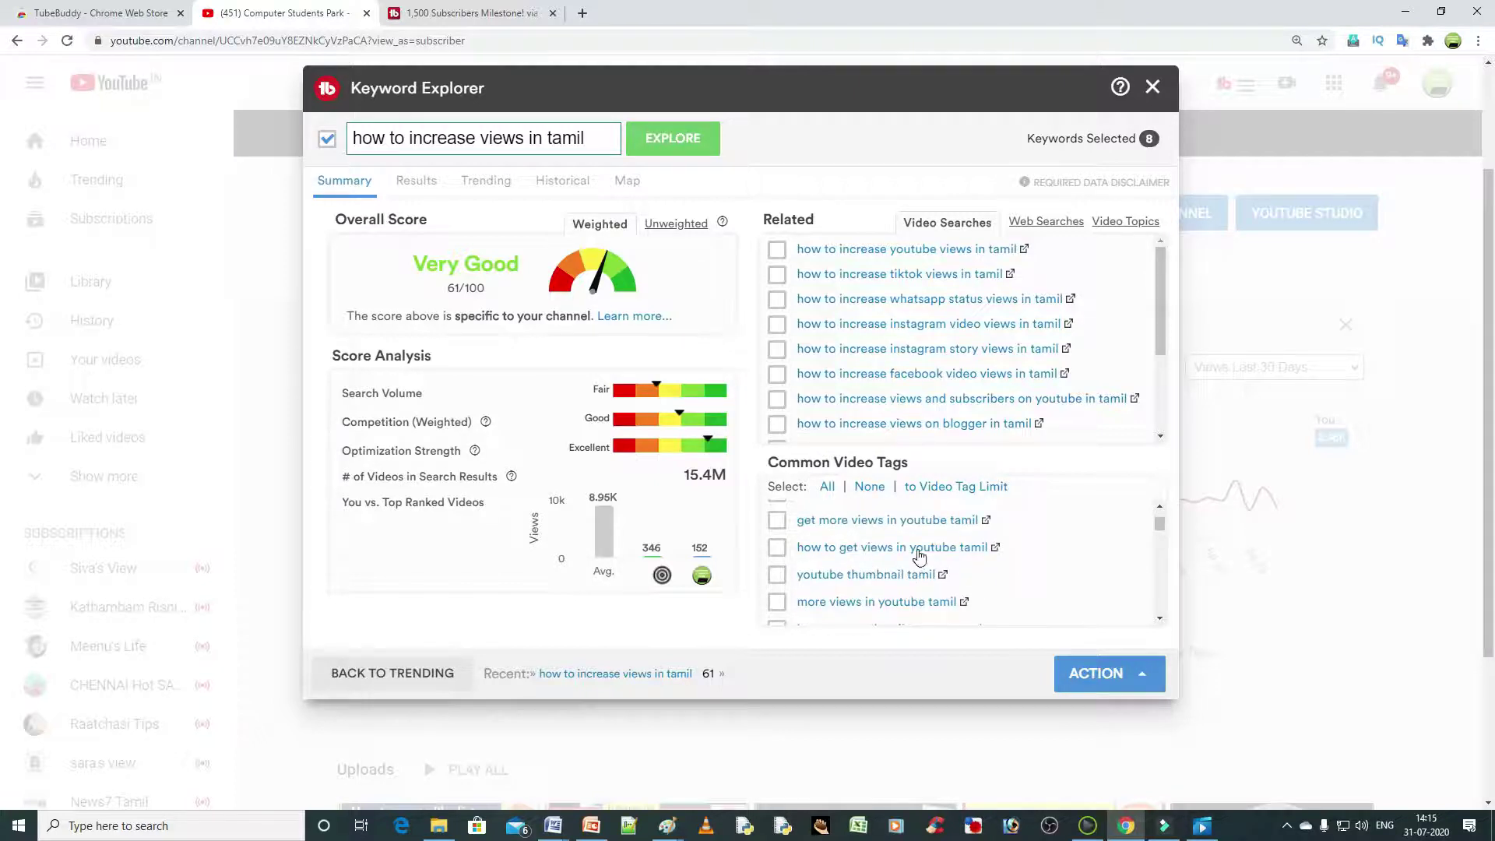
{"action": "scroll", "coordinate": [919, 555], "scroll_direction": "down", "scroll_amount": 5}
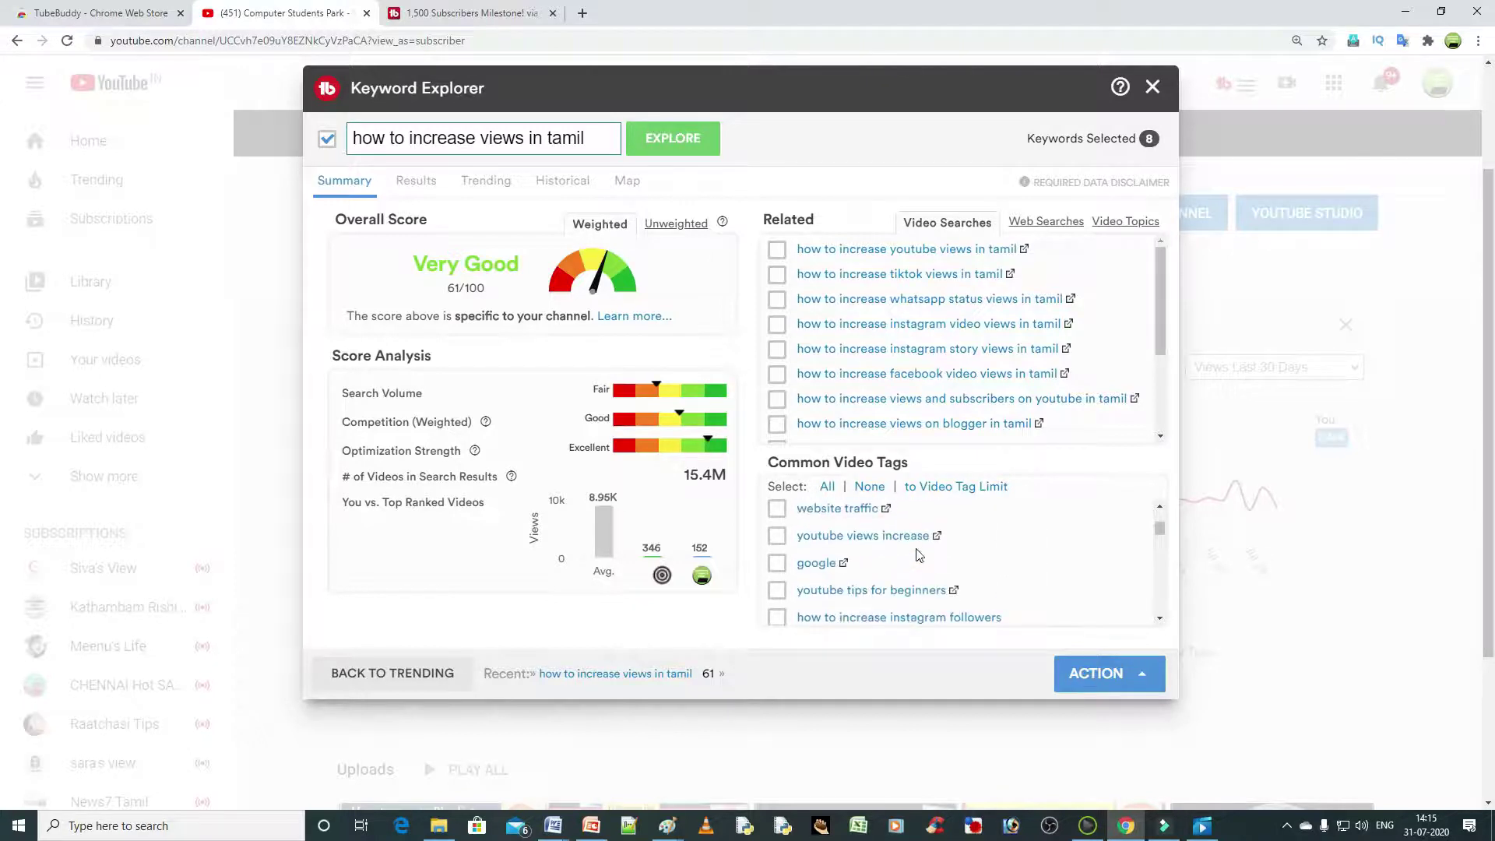
{"action": "scroll", "coordinate": [920, 554], "scroll_direction": "down", "scroll_amount": 3}
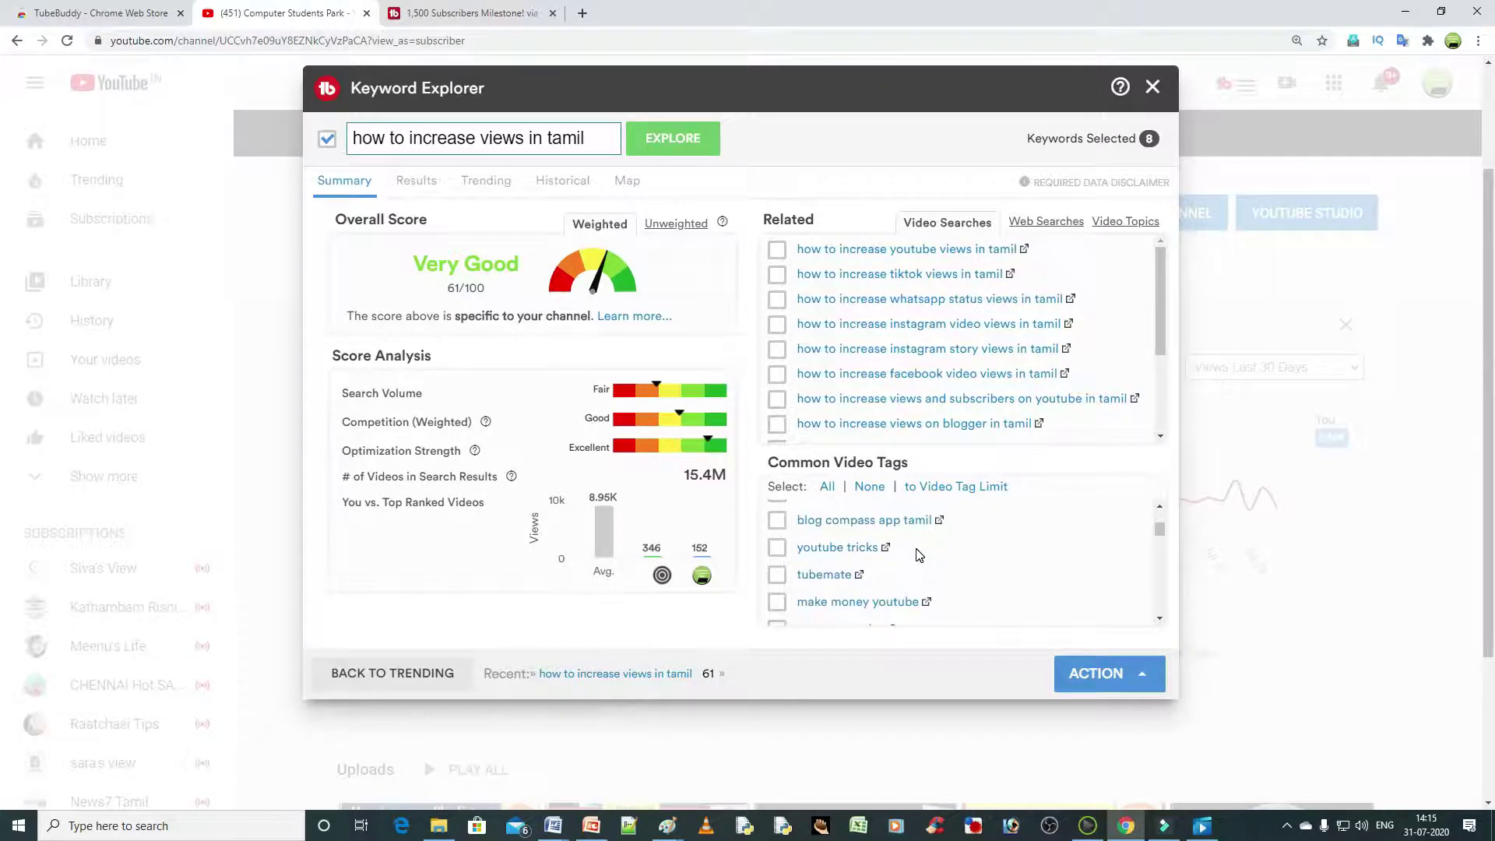
{"action": "scroll", "coordinate": [920, 555], "scroll_direction": "down", "scroll_amount": 3}
{"action": "scroll", "coordinate": [920, 555], "scroll_direction": "down", "scroll_amount": 3}
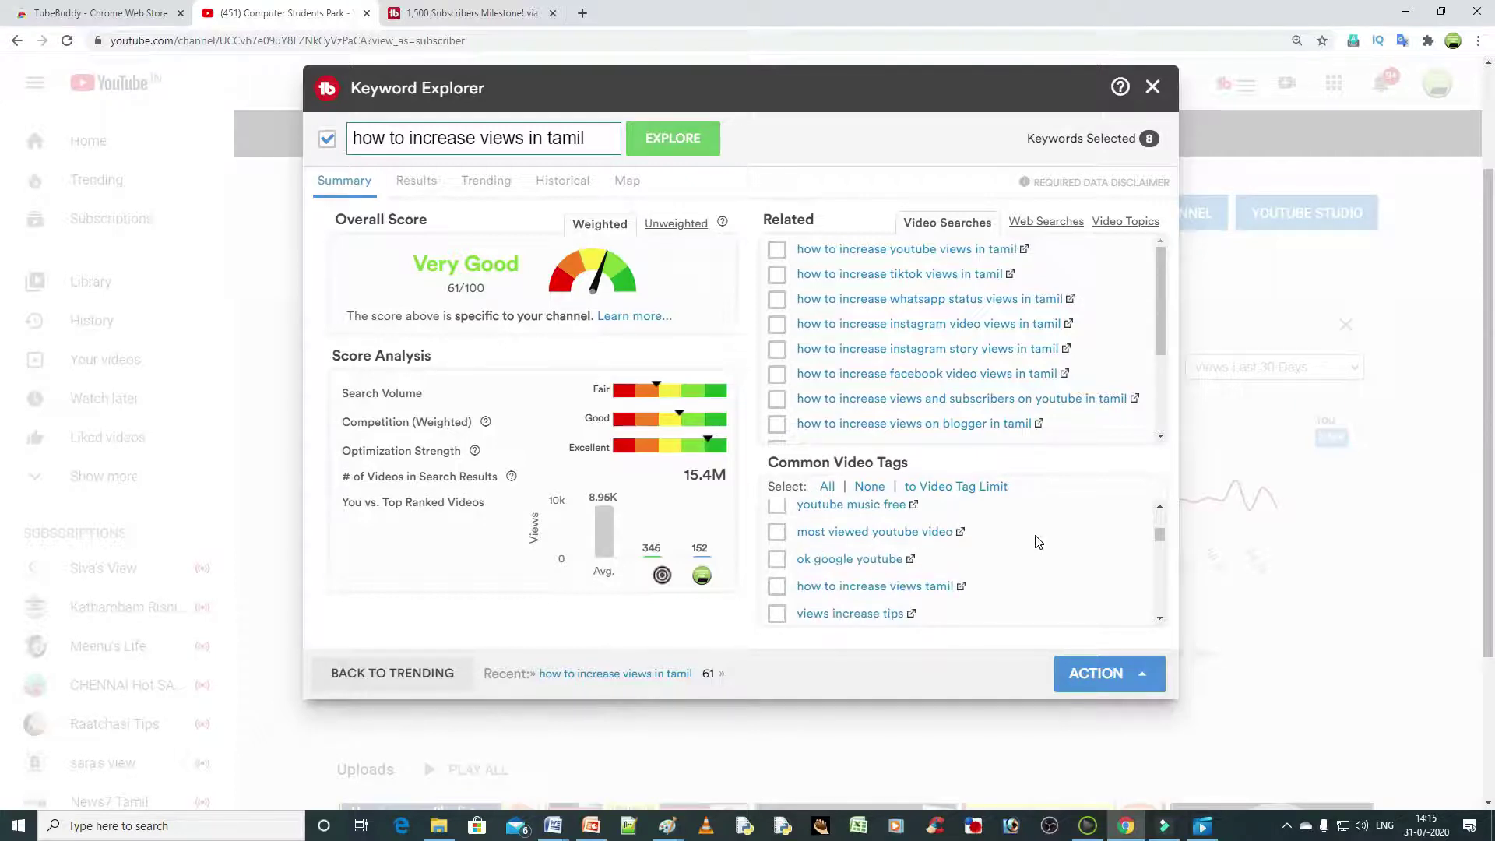
{"action": "left_click", "coordinate": [777, 532]}
{"action": "left_click", "coordinate": [779, 589]}
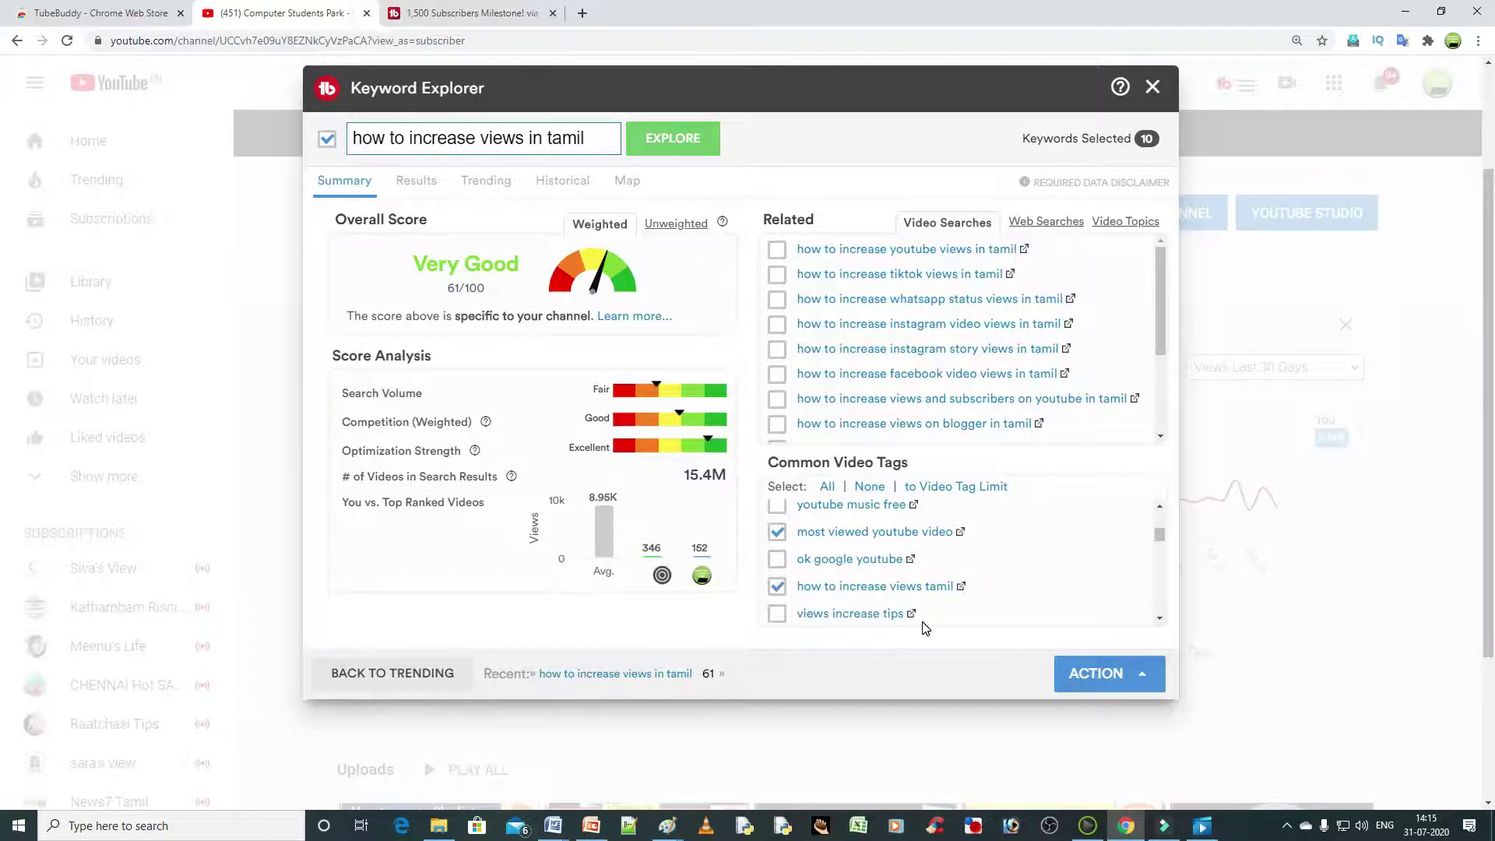
{"action": "left_click", "coordinate": [775, 586]}
{"action": "left_click", "coordinate": [776, 586]}
- Select the common video tag "increase youtube subscriber and views" further down the list
{"action": "scroll", "coordinate": [869, 527], "scroll_direction": "down", "scroll_amount": 1}
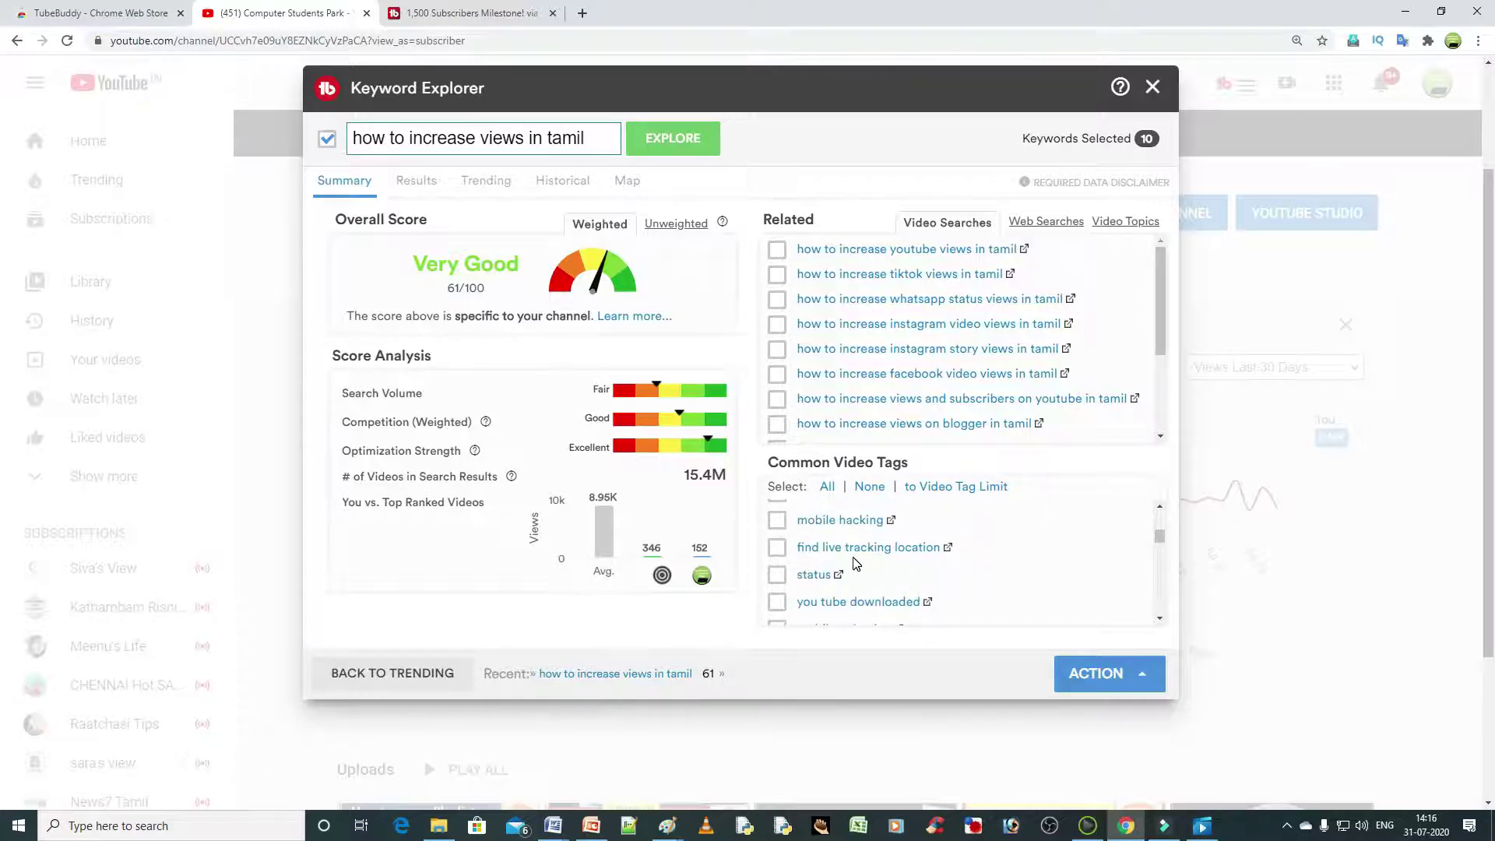
{"action": "scroll", "coordinate": [939, 562], "scroll_direction": "down", "scroll_amount": 1}
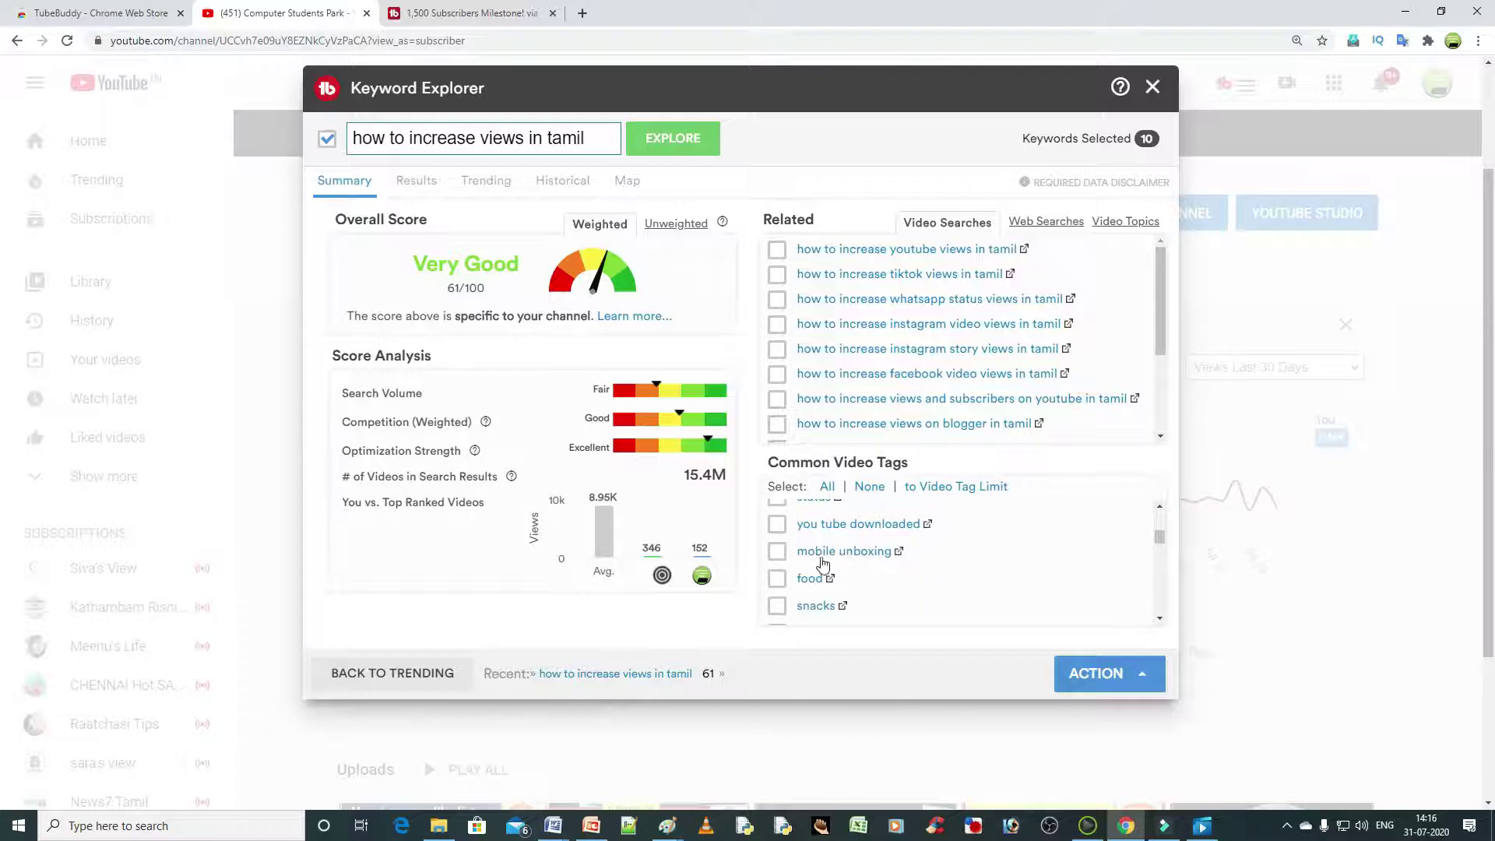
{"action": "scroll", "coordinate": [894, 544], "scroll_direction": "down", "scroll_amount": 1}
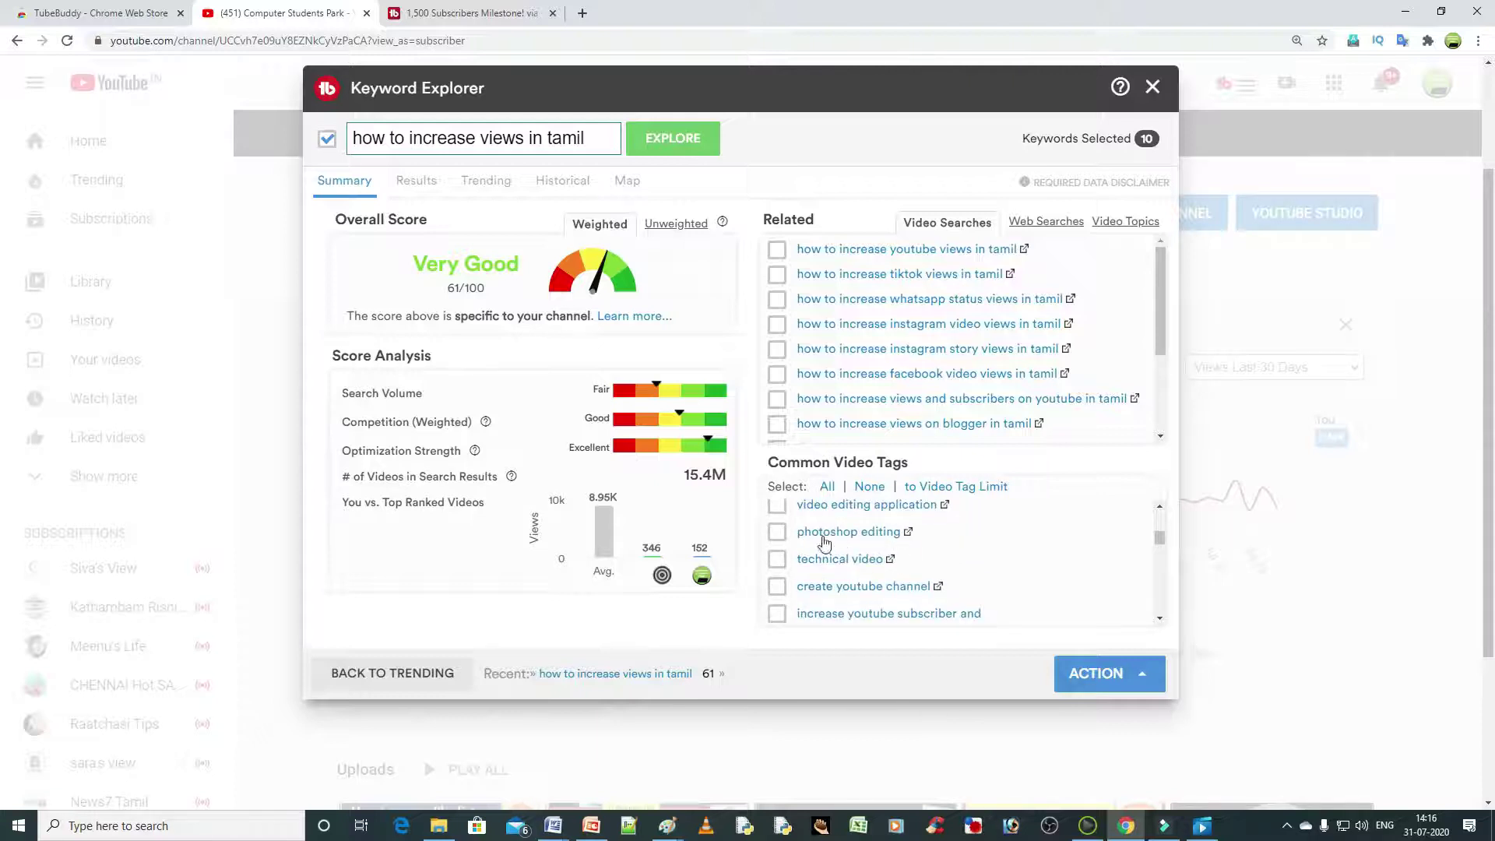
{"action": "scroll", "coordinate": [871, 568], "scroll_direction": "down", "scroll_amount": 1}
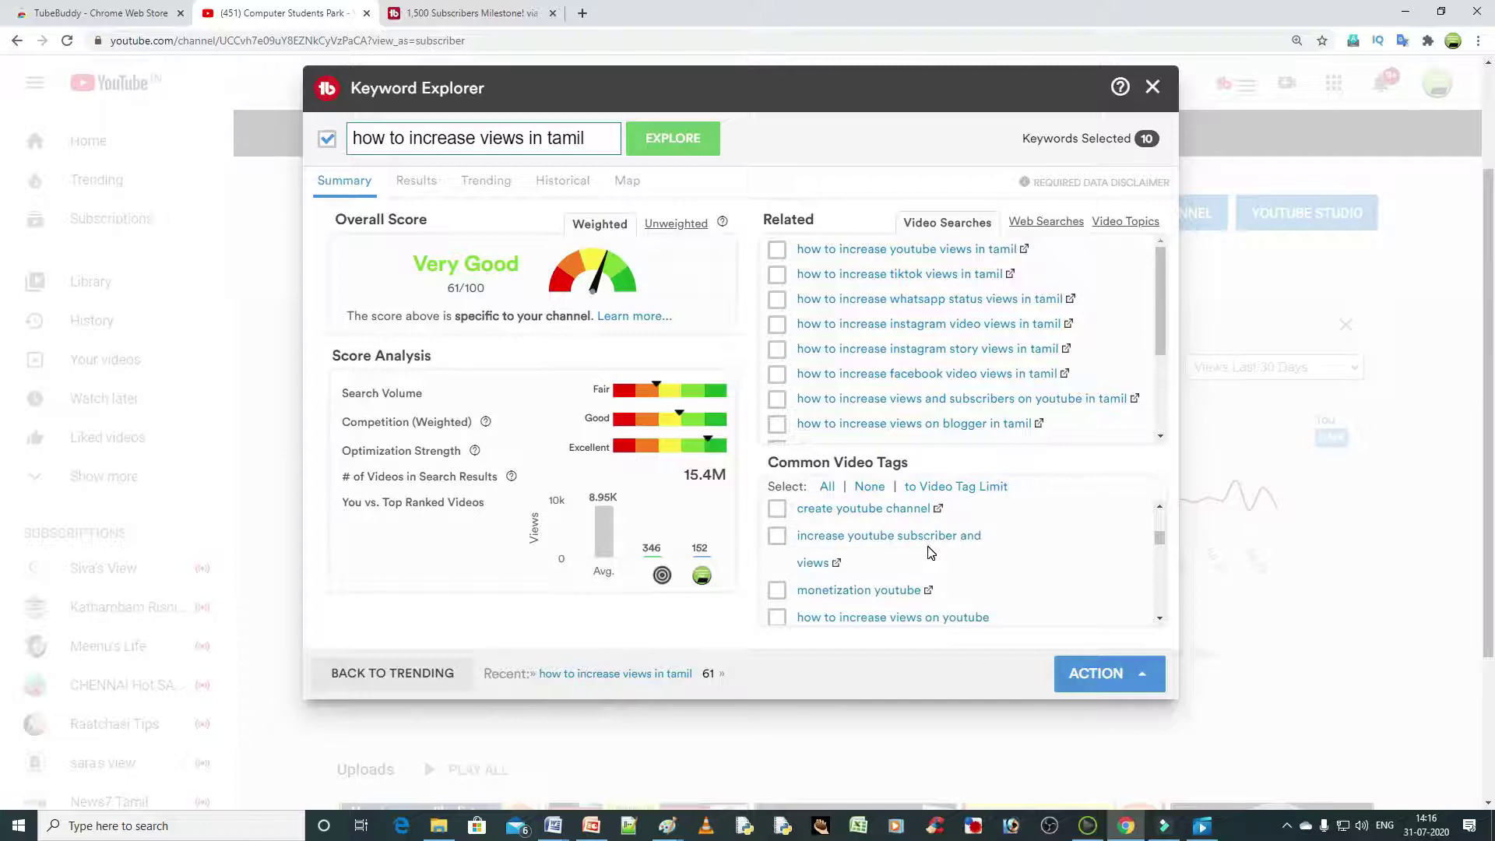
{"action": "left_click", "coordinate": [778, 537]}
- Review the common video tags again and copy all selected keywords to the clipboard
{"action": "scroll", "coordinate": [820, 530], "scroll_direction": "up", "scroll_amount": 3}
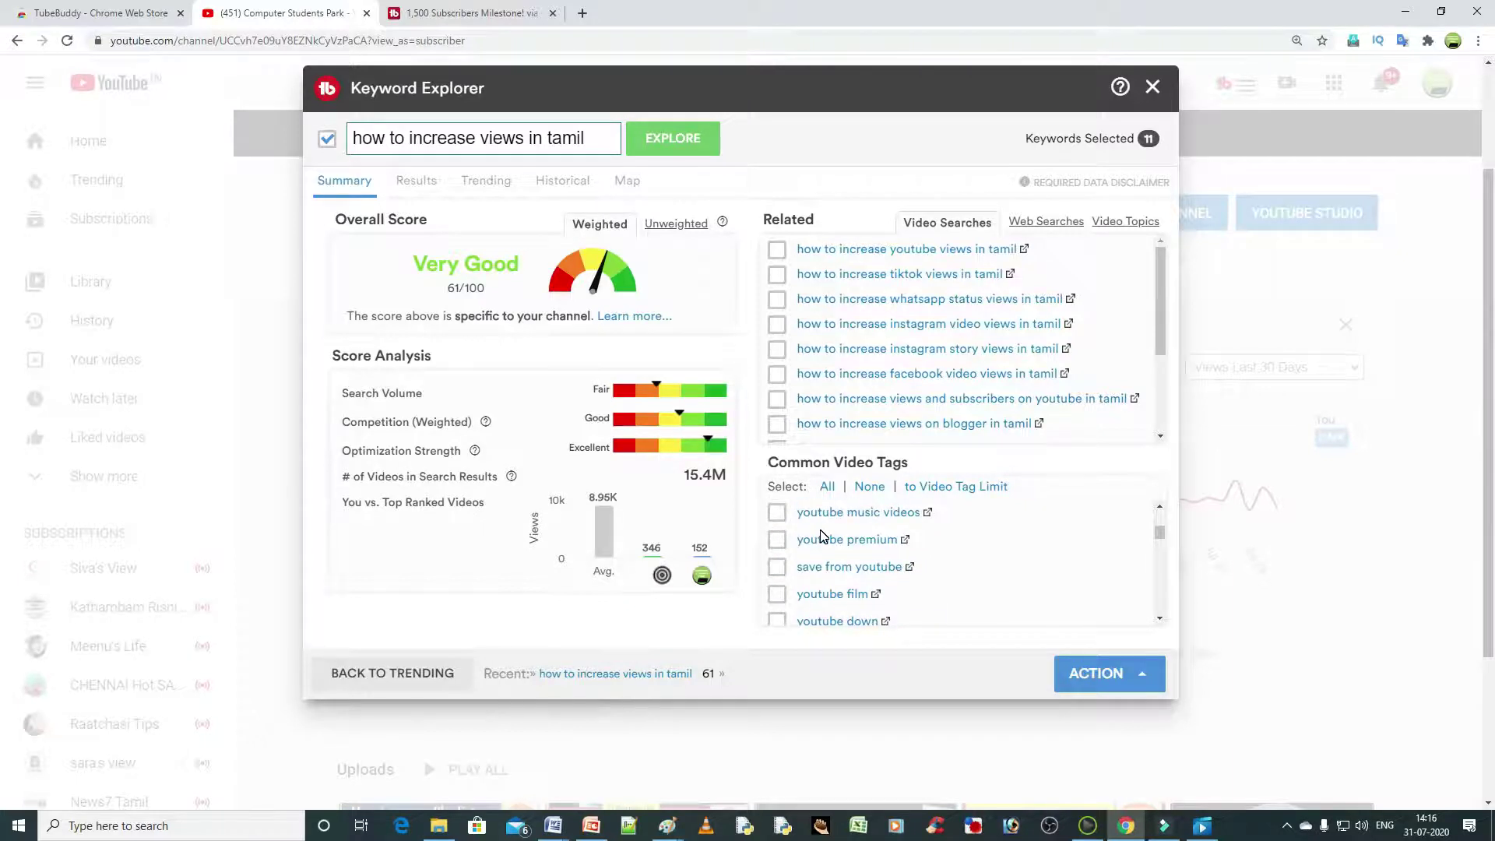
{"action": "scroll", "coordinate": [820, 535], "scroll_direction": "down", "scroll_amount": 4}
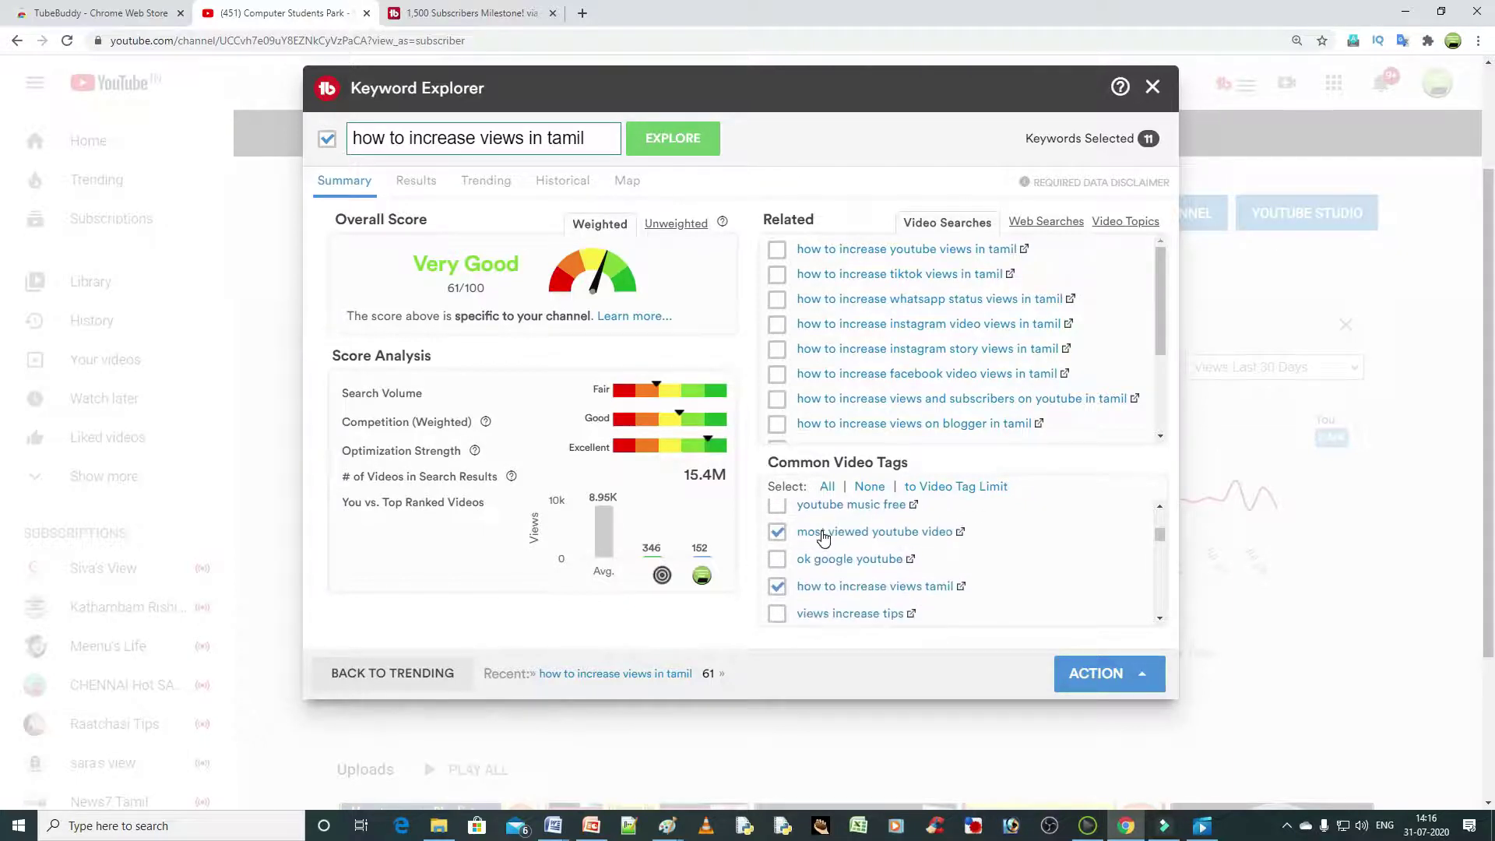
{"action": "scroll", "coordinate": [841, 555], "scroll_direction": "down", "scroll_amount": 3}
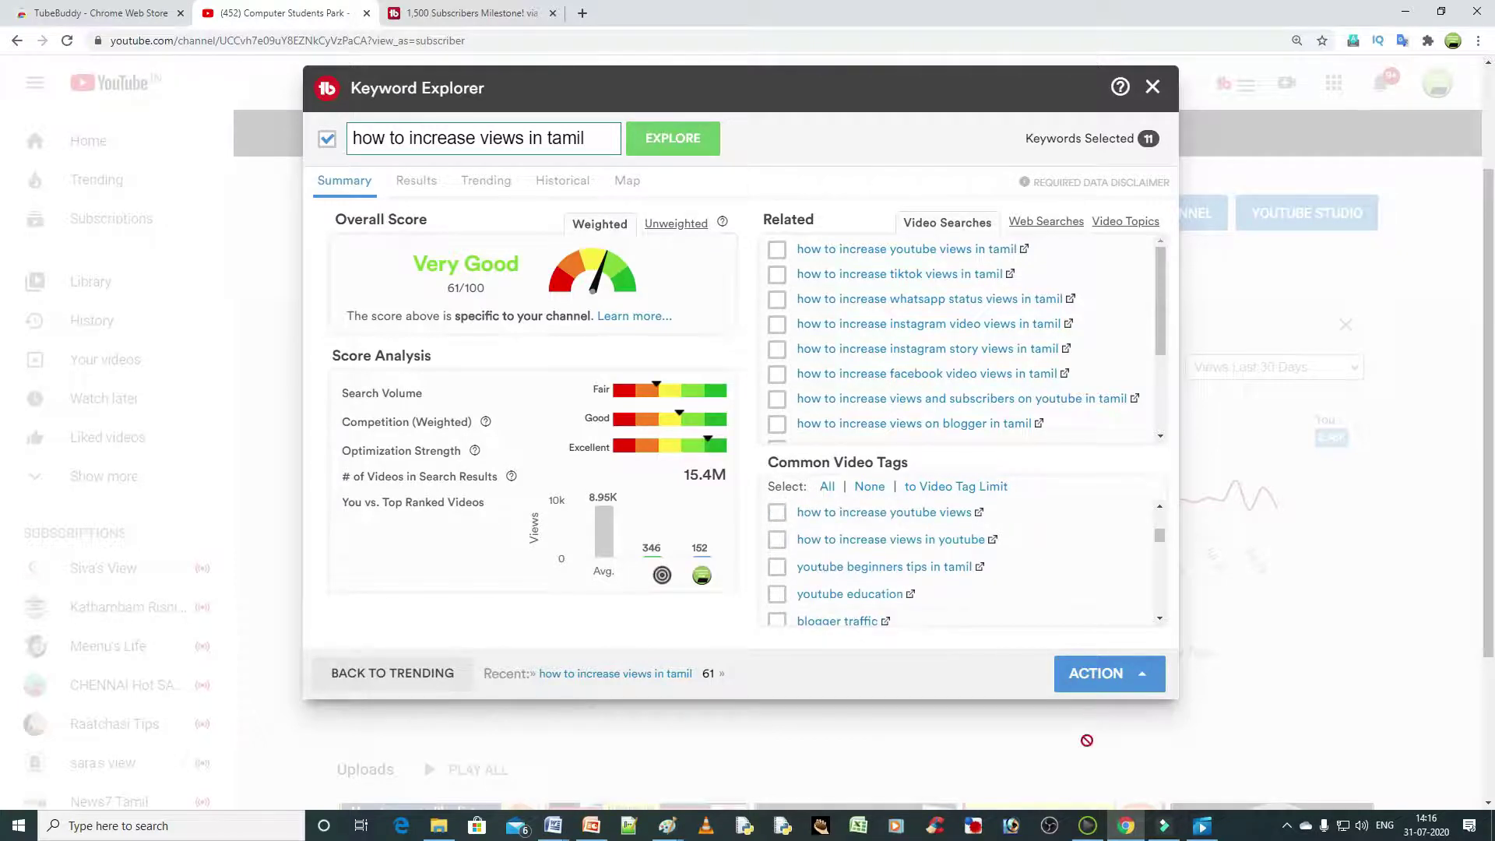
{"action": "left_click", "coordinate": [1096, 674]}
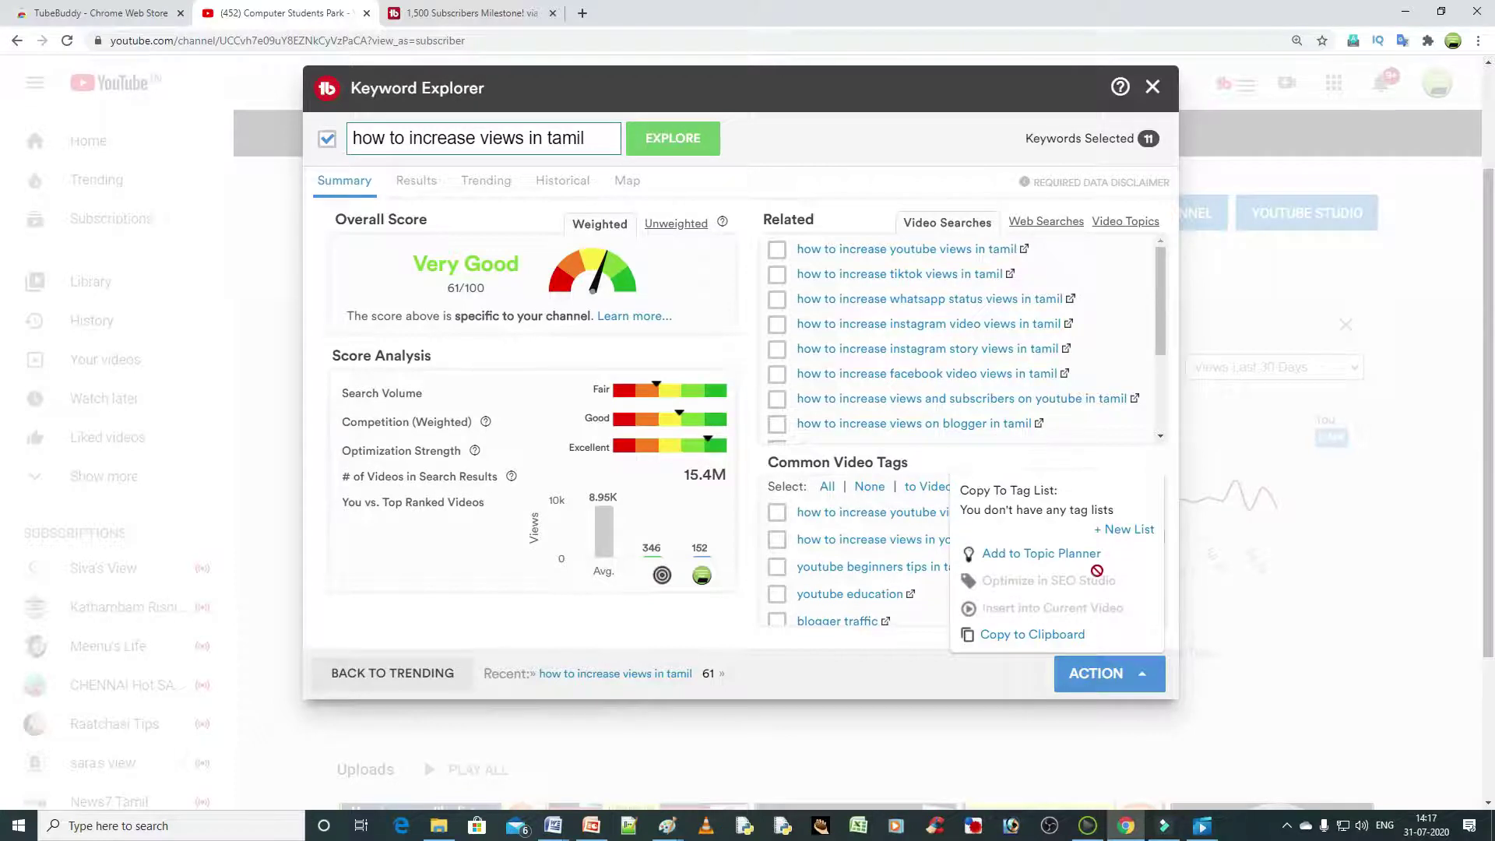
{"action": "left_click", "coordinate": [1023, 637]}
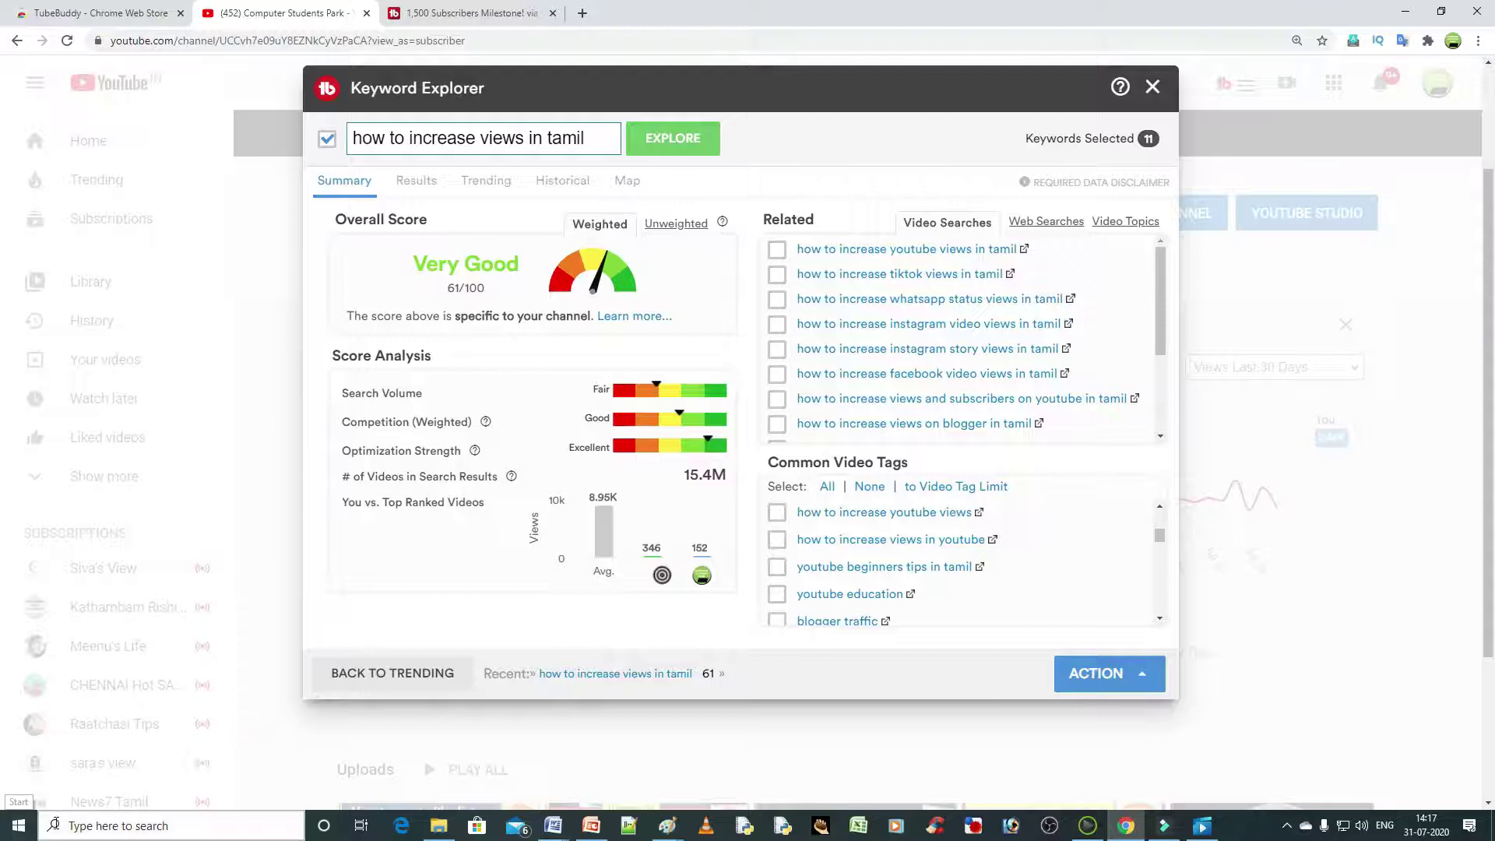
- Open Notepad and paste the copied keywords into the blank file
{"action": "left_click", "coordinate": [78, 826]}
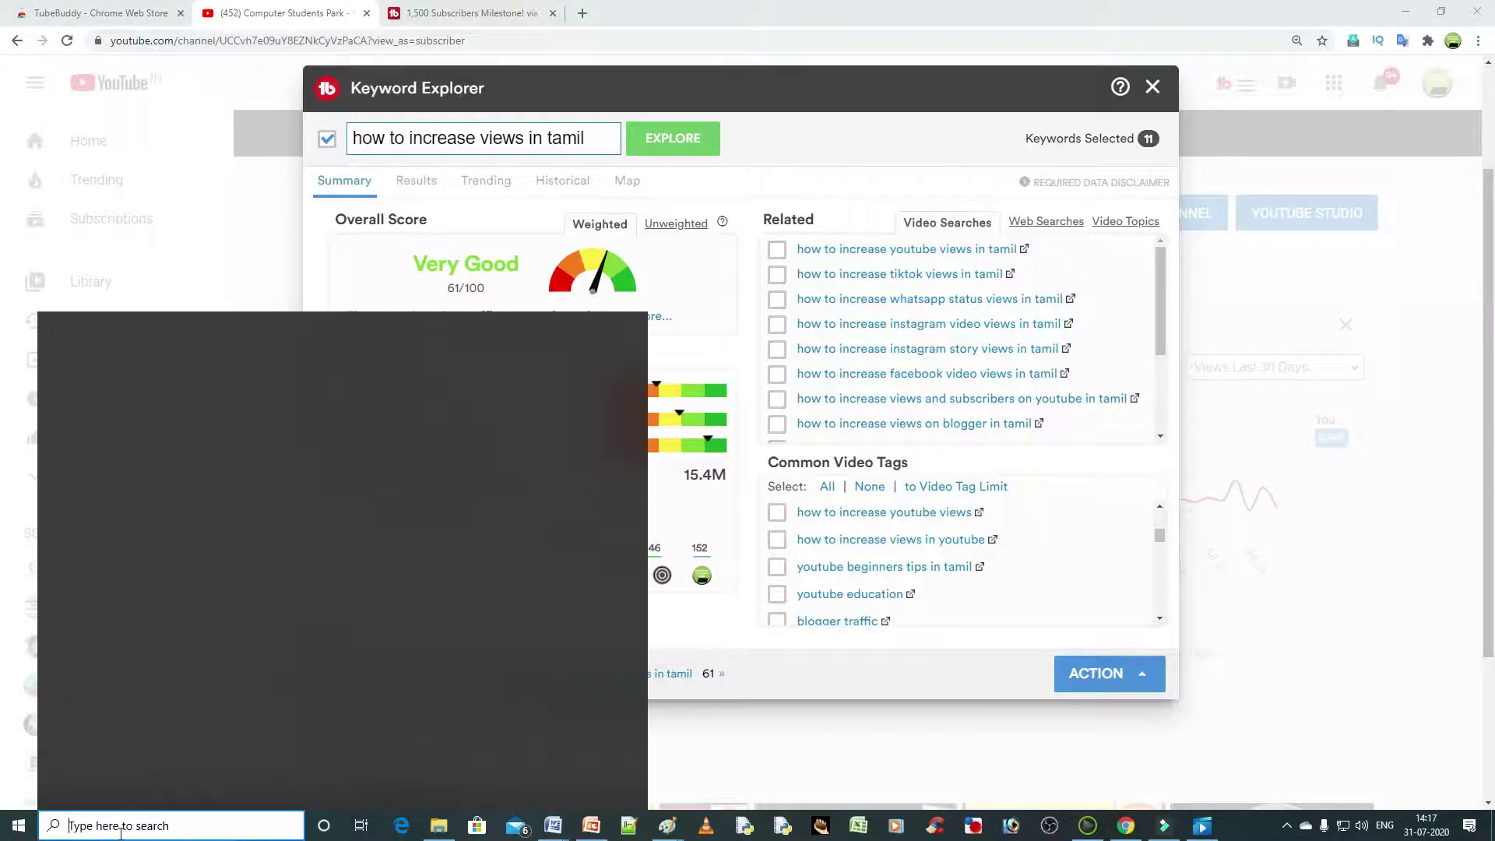
{"action": "type", "text": "n"}
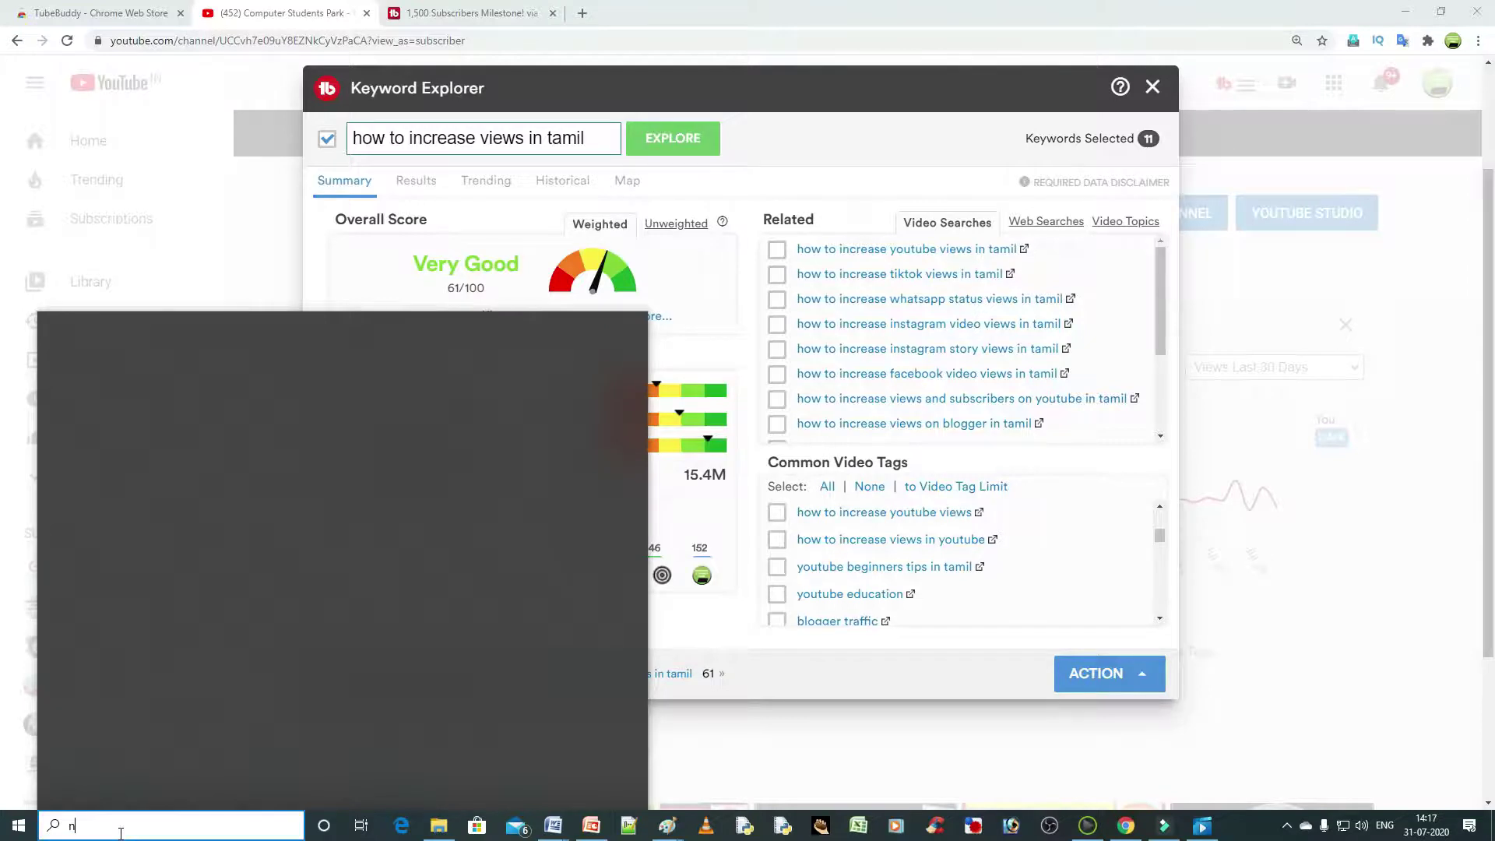
{"action": "type", "text": "otepad"}
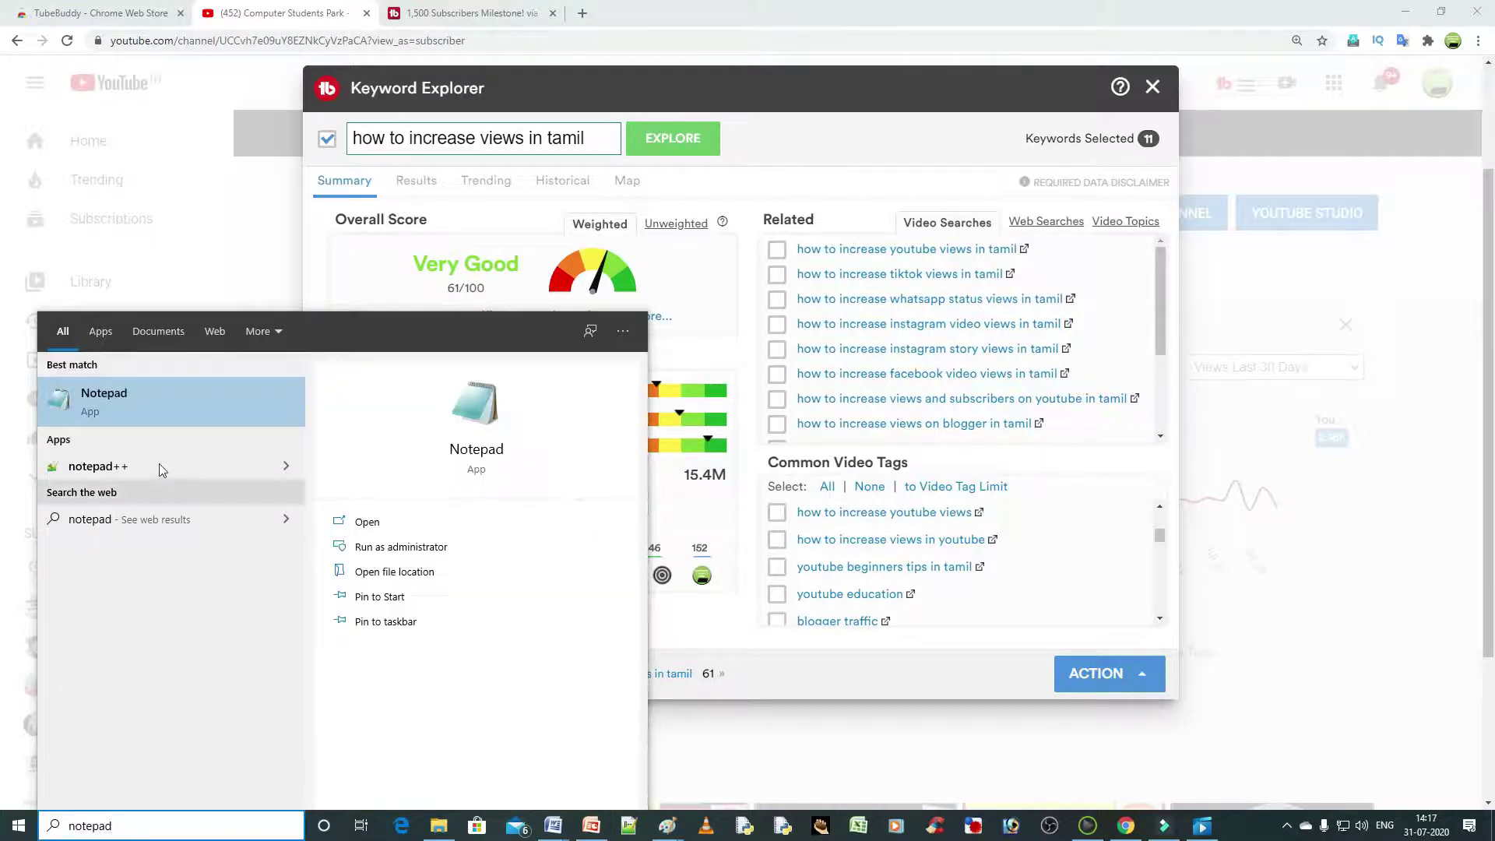
{"action": "left_click", "coordinate": [109, 396]}
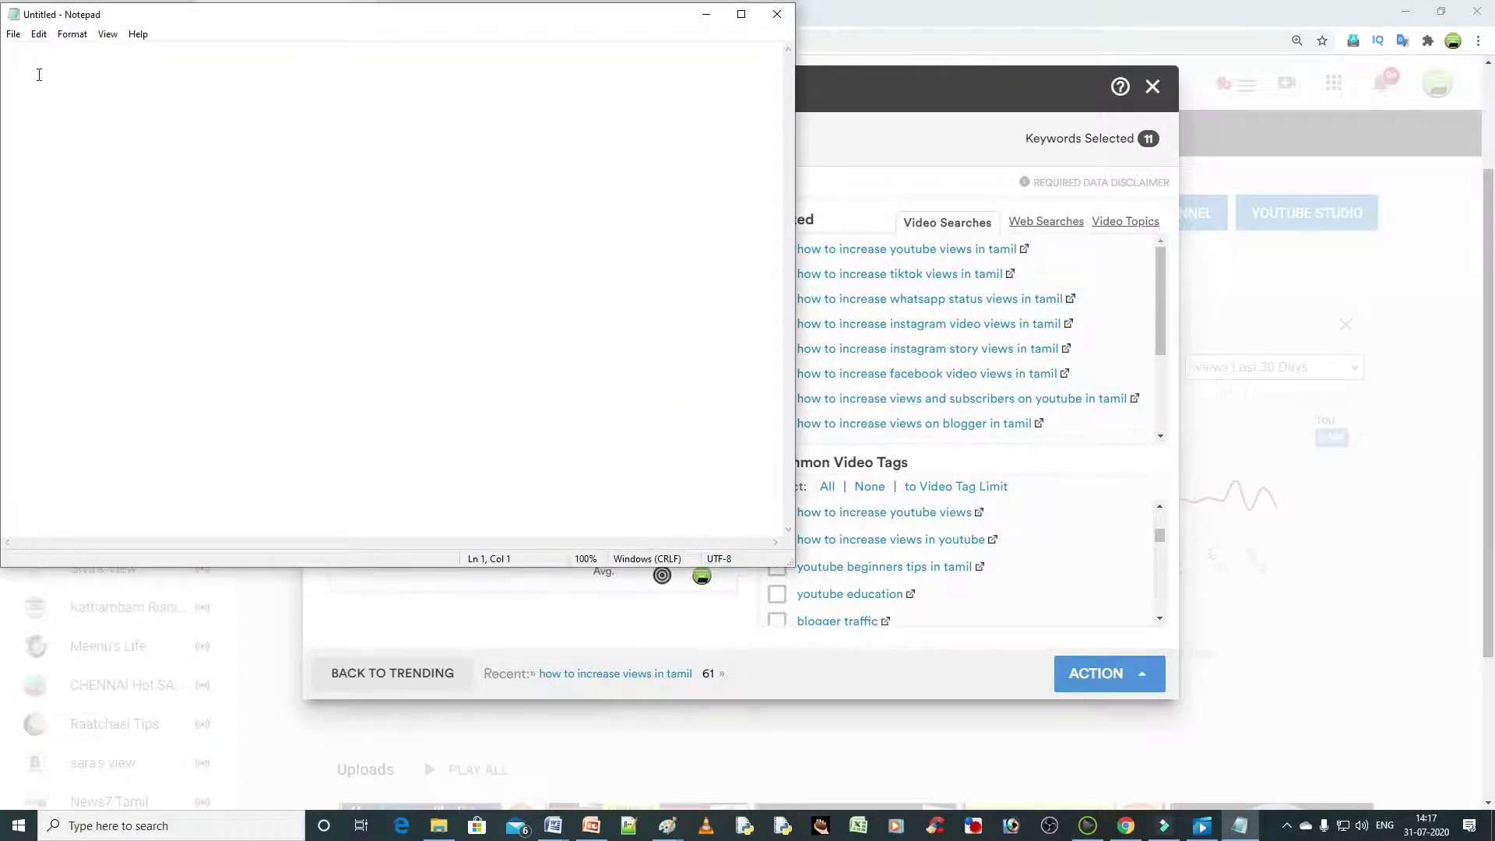
{"action": "left_click", "coordinate": [38, 34]}
{"action": "left_click", "coordinate": [62, 107]}
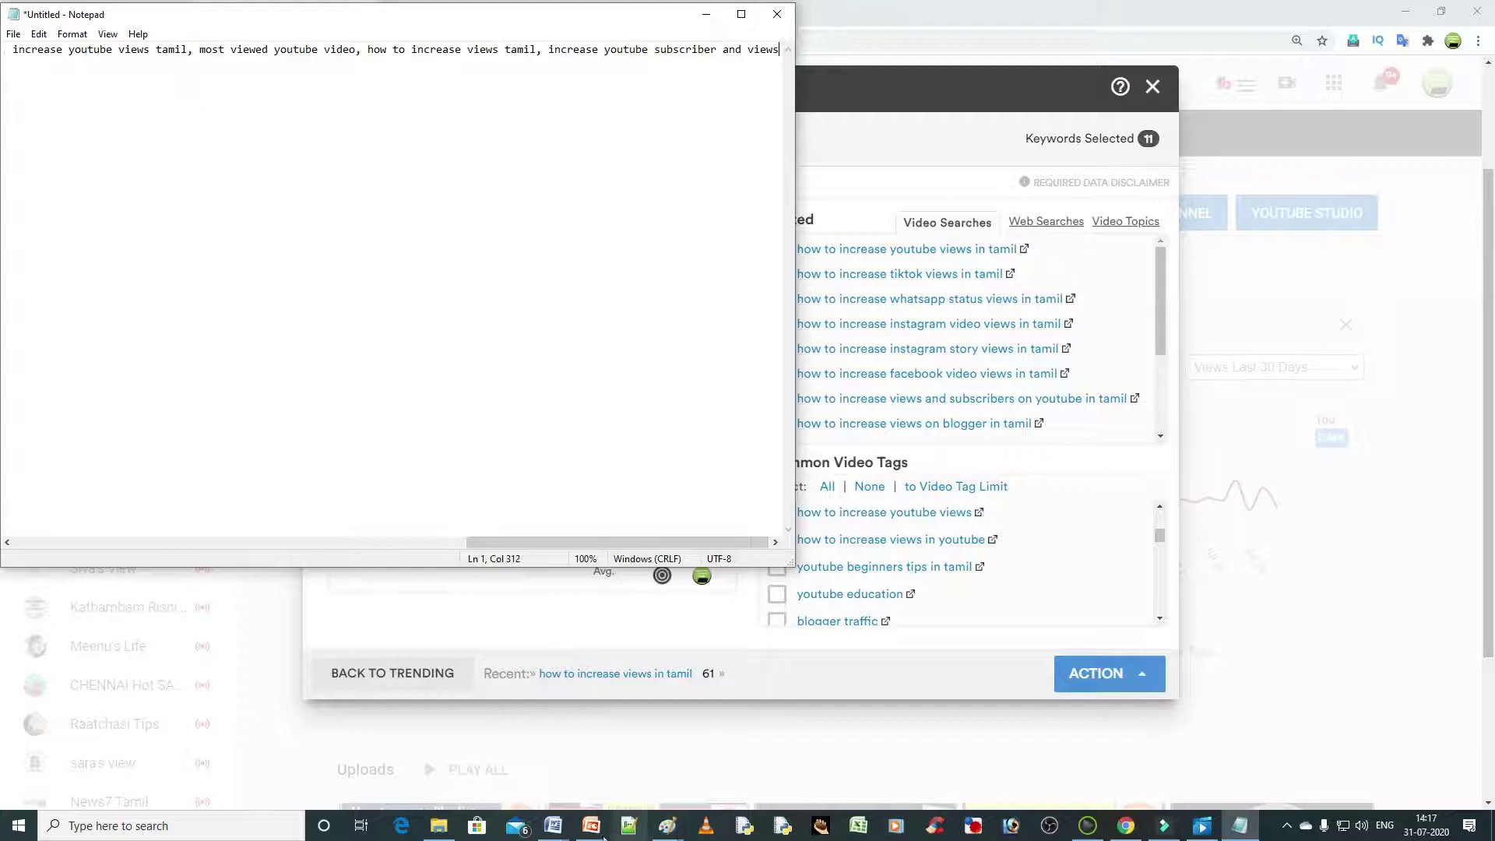
- Switch to Microsoft Word, create a blank document and paste the copied keywords into it
{"action": "left_click", "coordinate": [555, 832]}
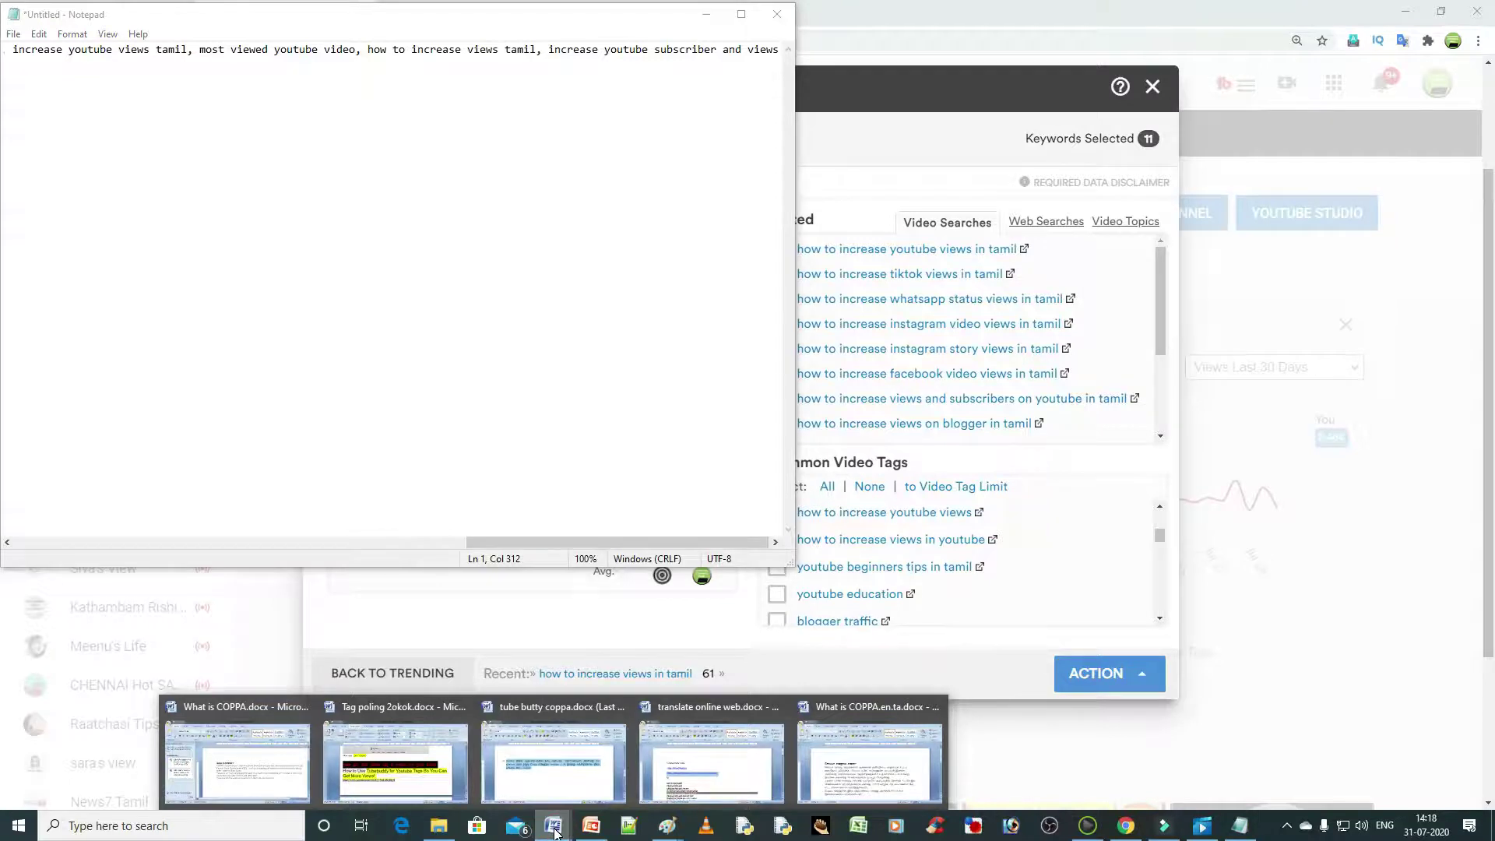
{"action": "left_click", "coordinate": [238, 759]}
{"action": "left_click", "coordinate": [441, 339]}
{"action": "left_click", "coordinate": [479, 378]}
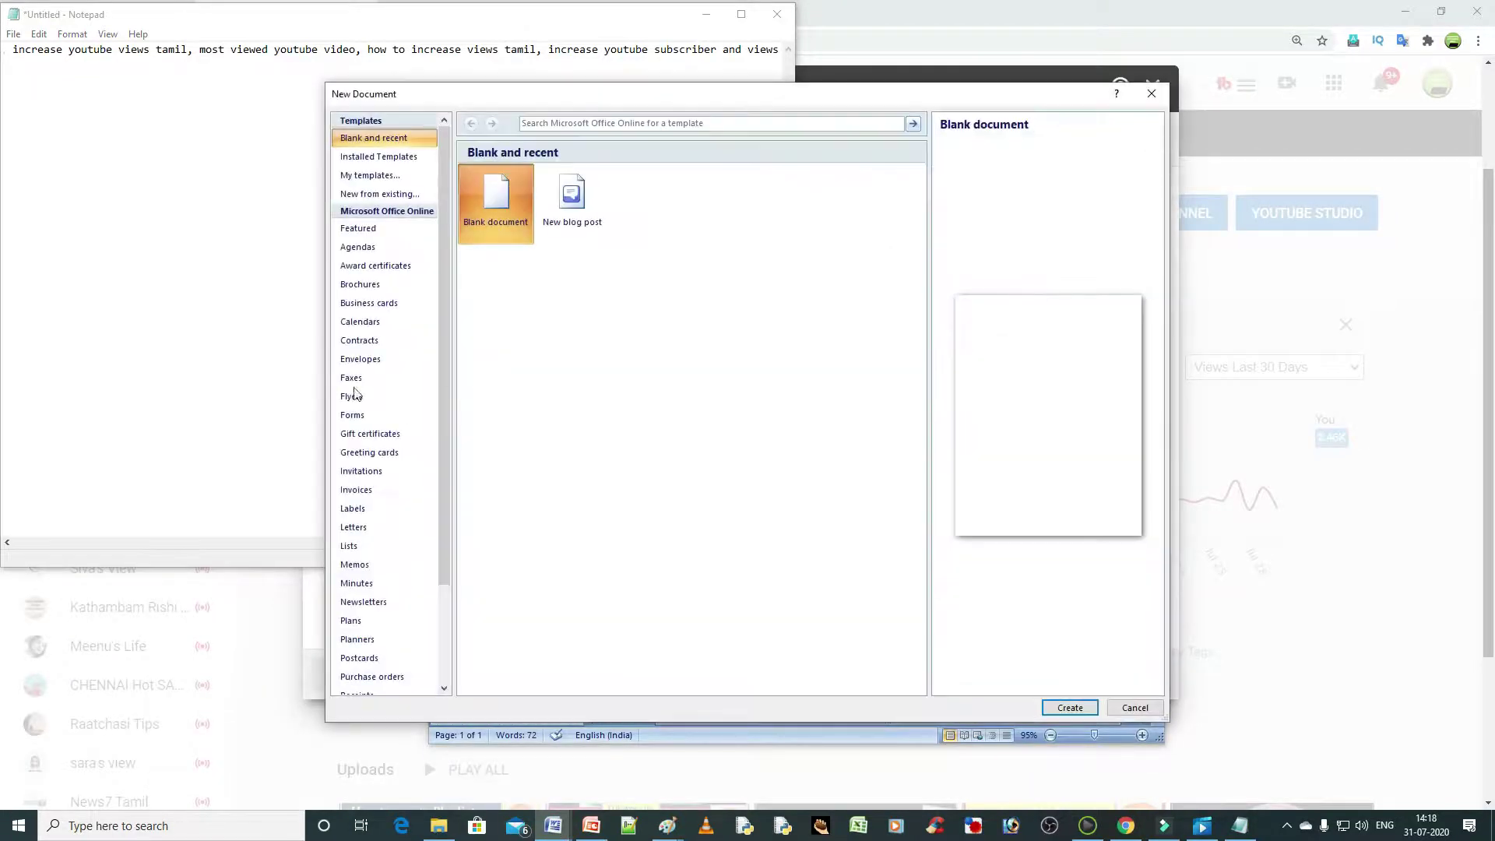
{"action": "left_click", "coordinate": [1069, 708]}
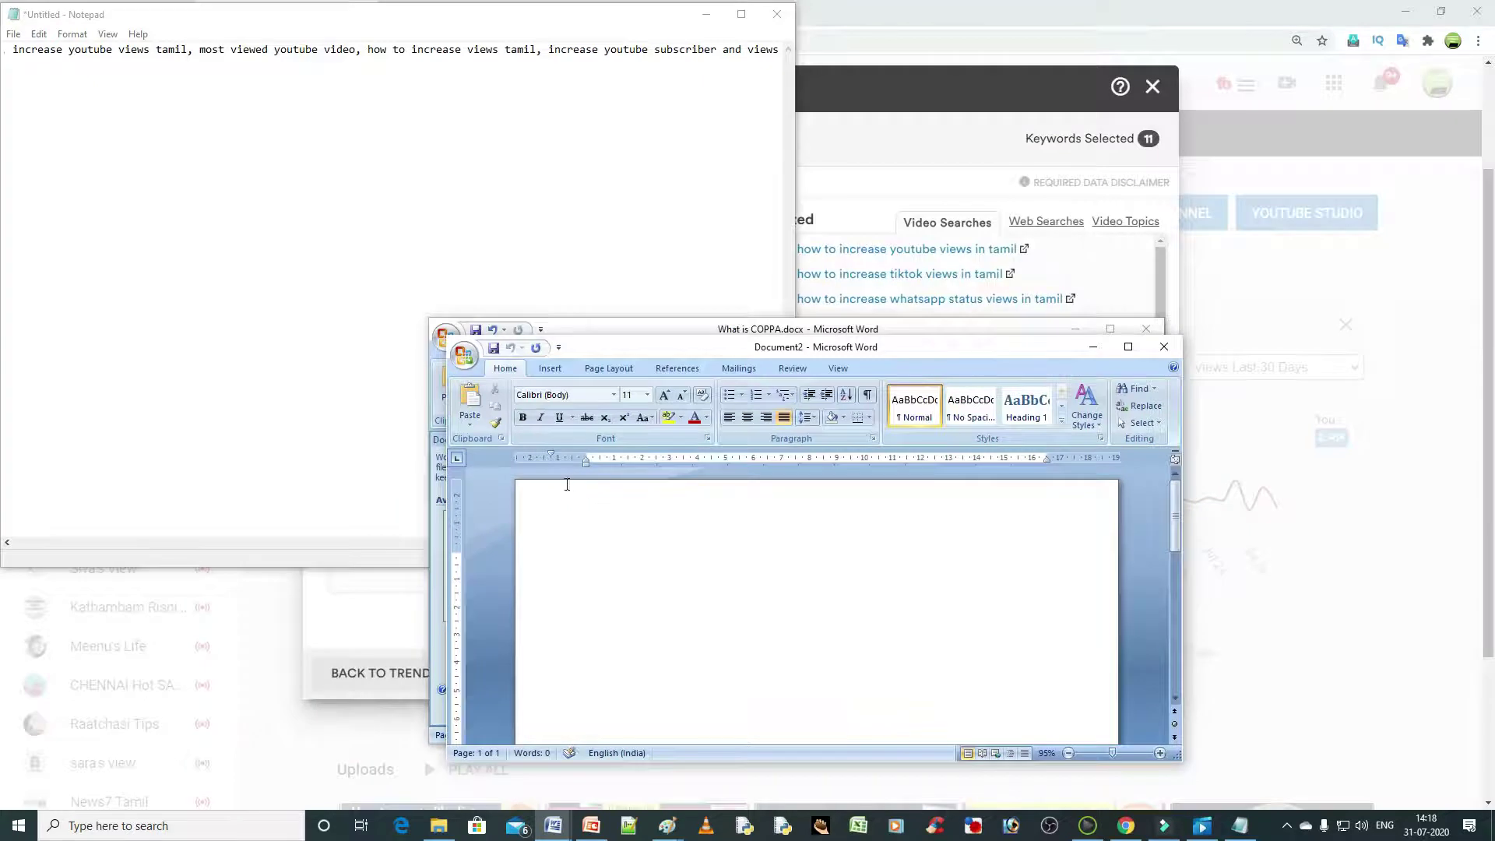
{"action": "left_click", "coordinate": [470, 399]}
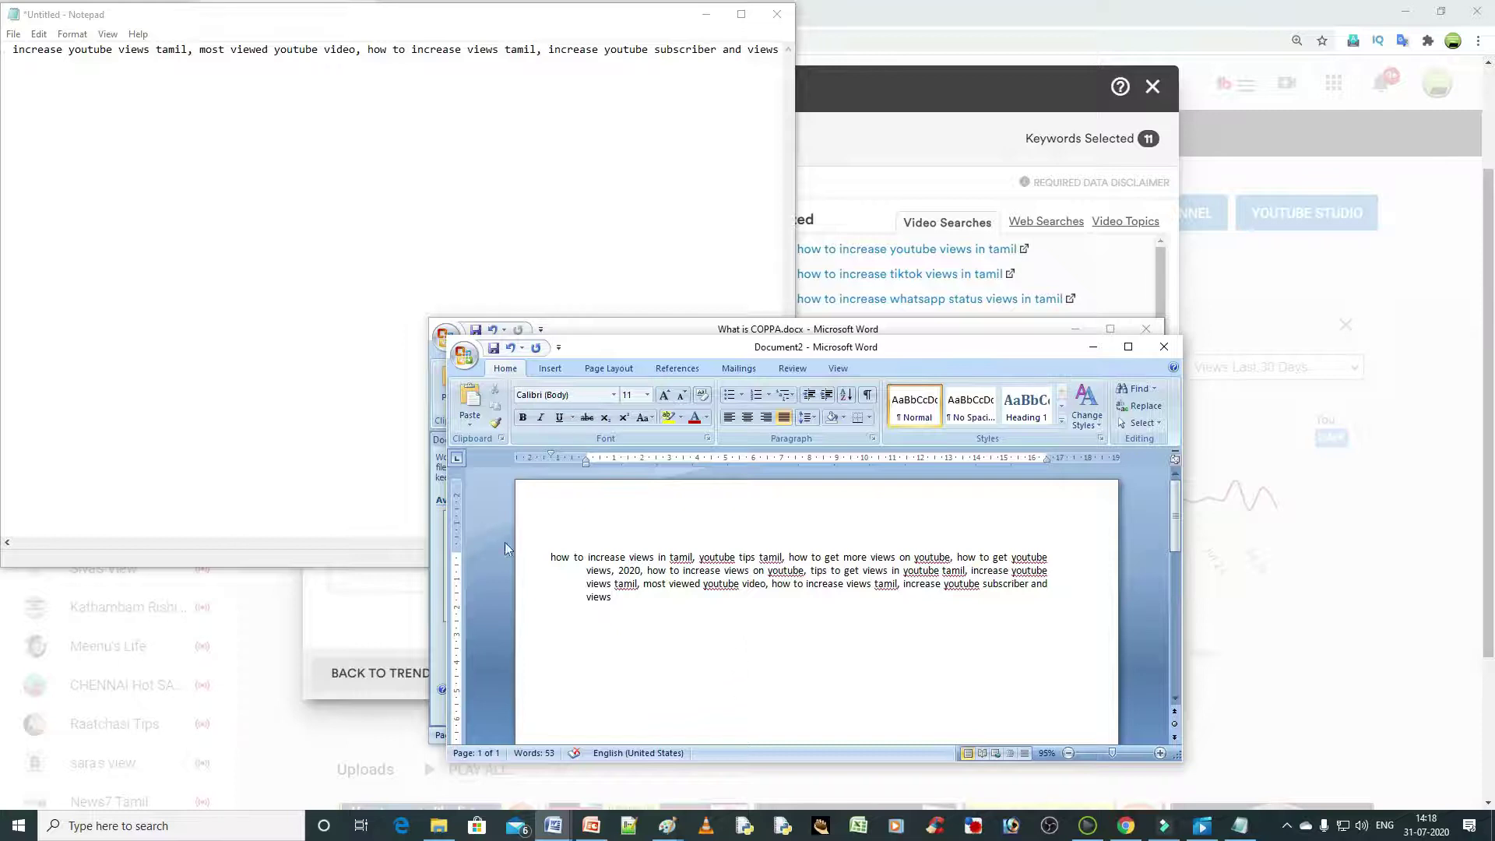
{"action": "left_click_drag", "start_coordinate": [554, 558], "coordinate": [657, 608]}
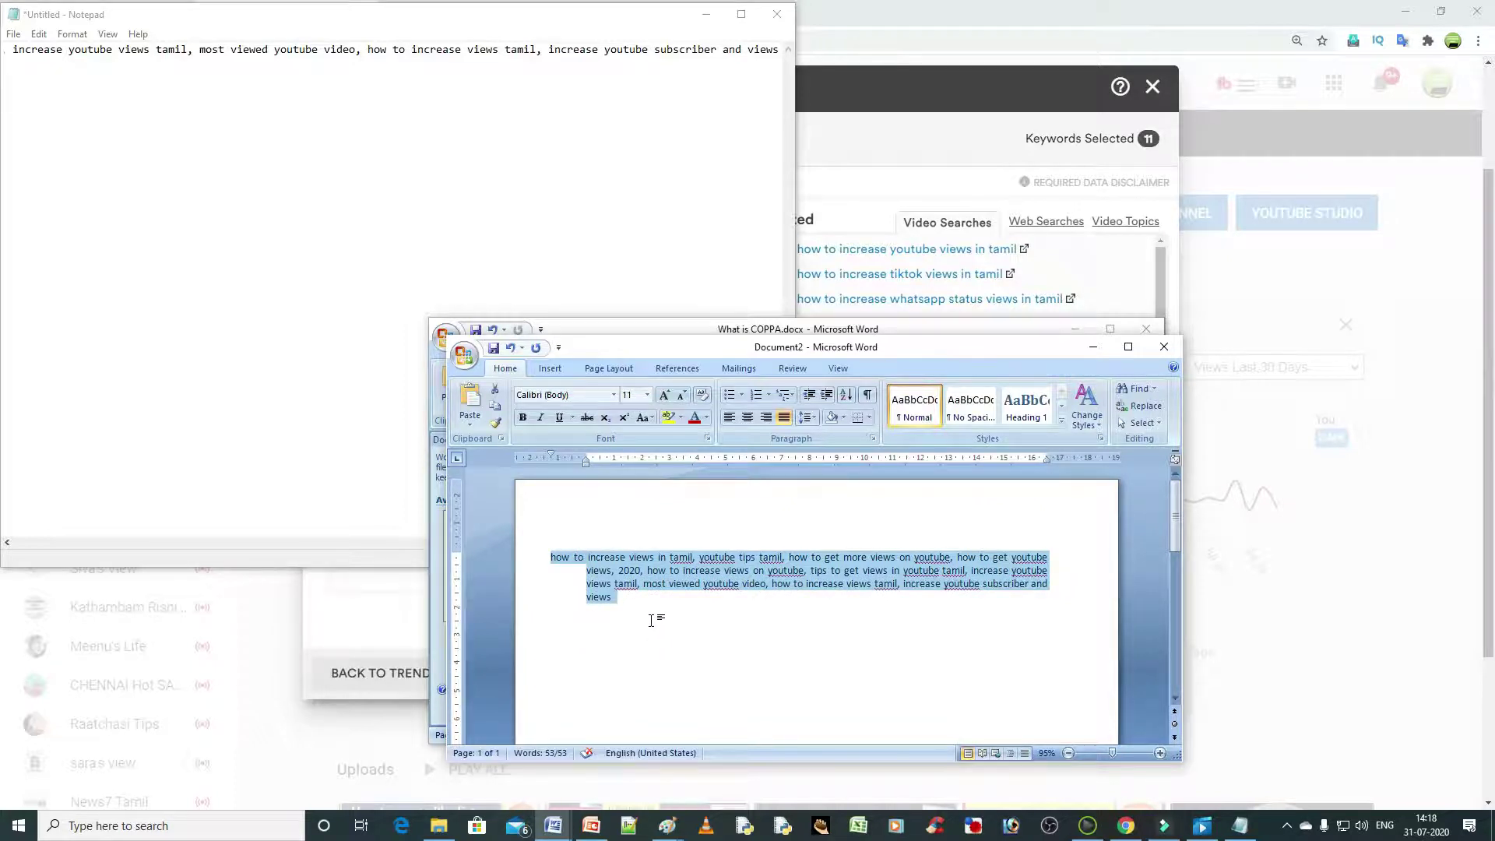
{"action": "left_click", "coordinate": [654, 621]}
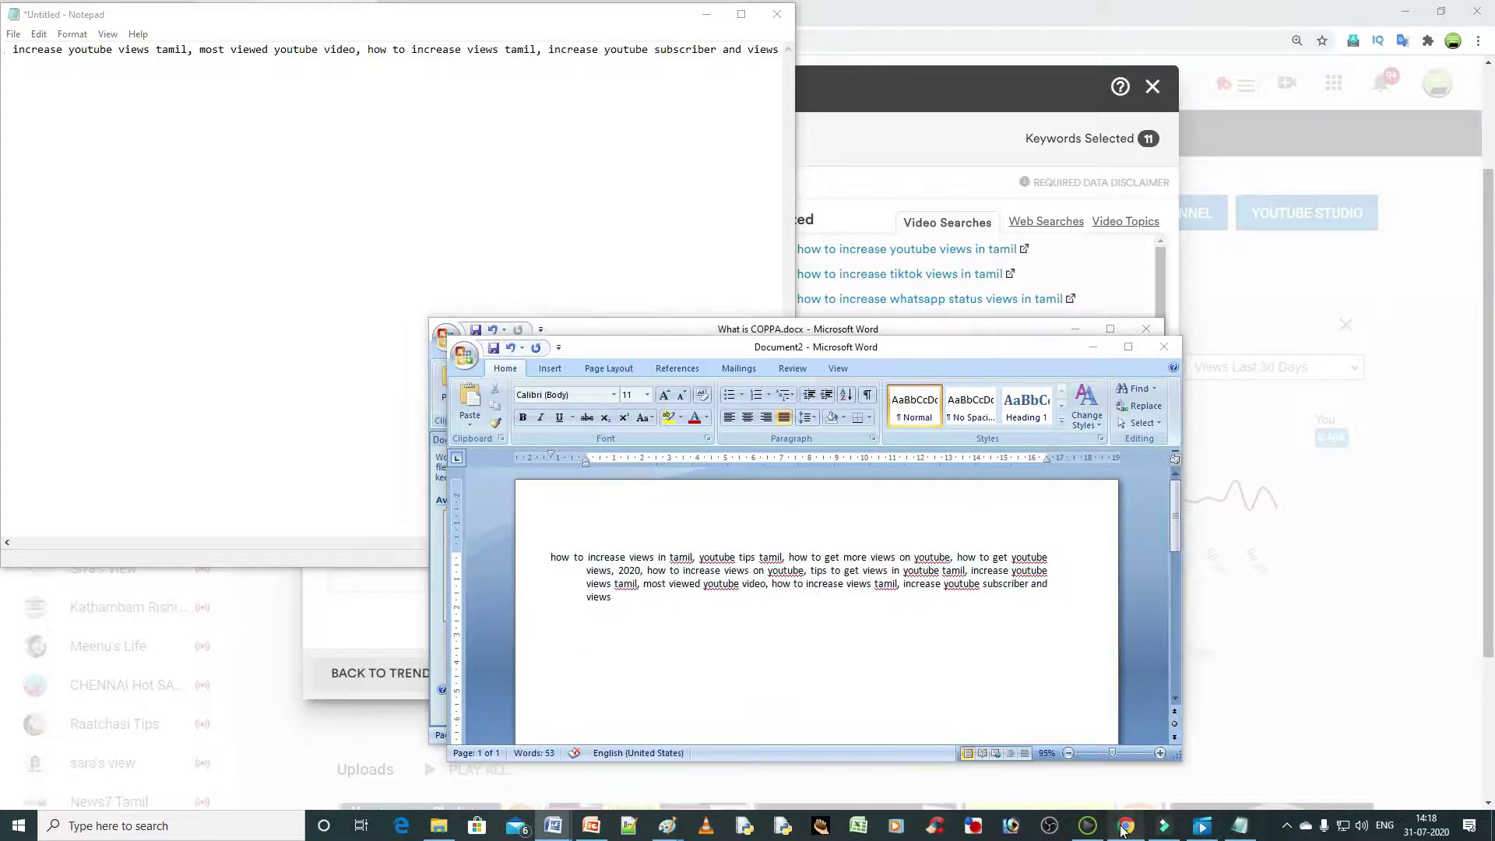
- Switch back to Chrome and explore the keyword "egg biryani recipe in tamil" in Keyword Explorer
{"action": "left_click", "coordinate": [1126, 826]}
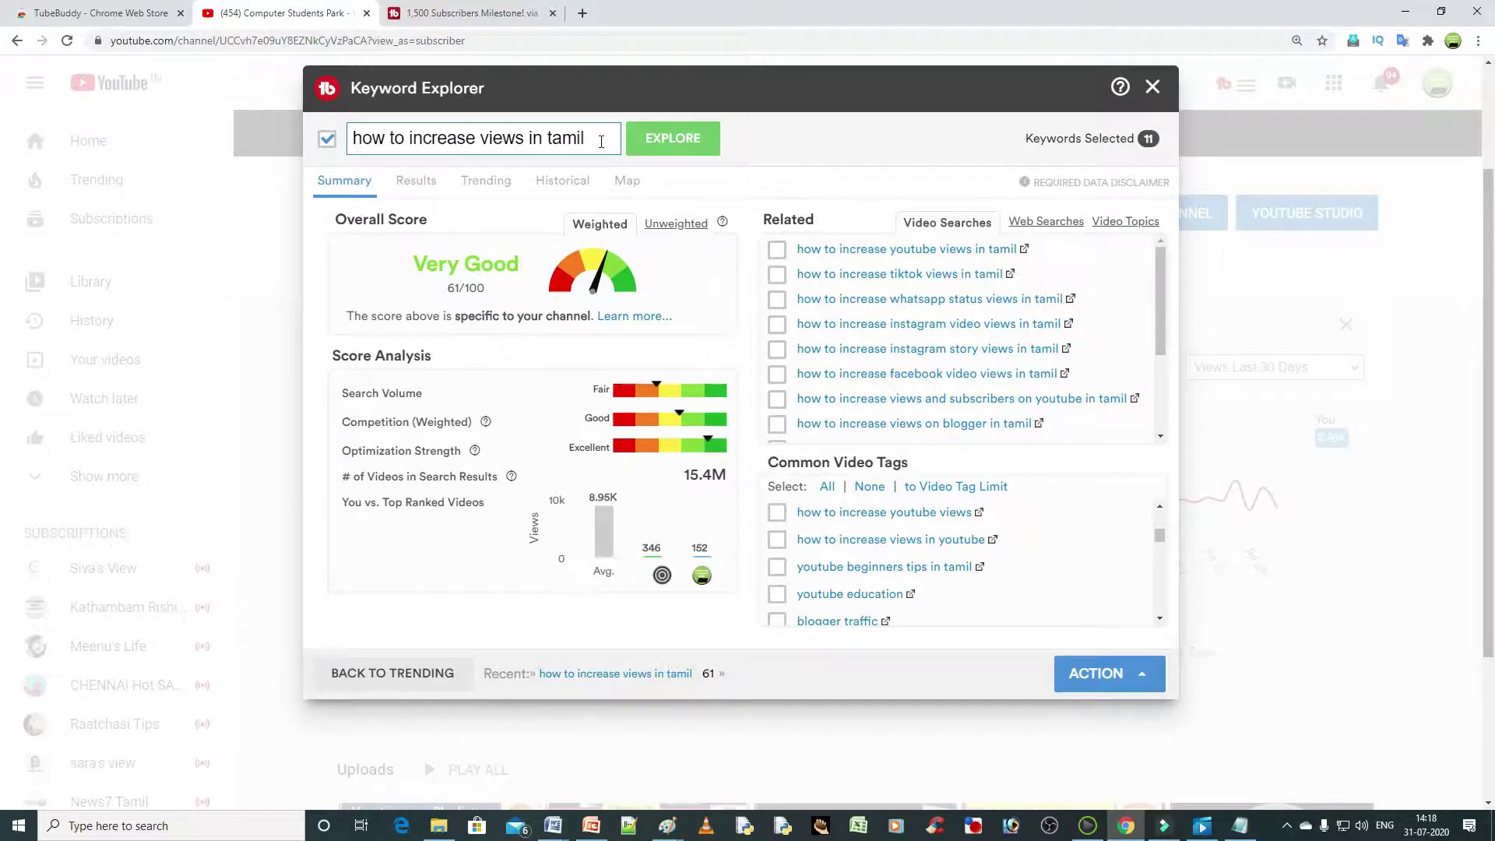
{"action": "left_click_drag", "start_coordinate": [601, 137], "coordinate": [352, 139]}
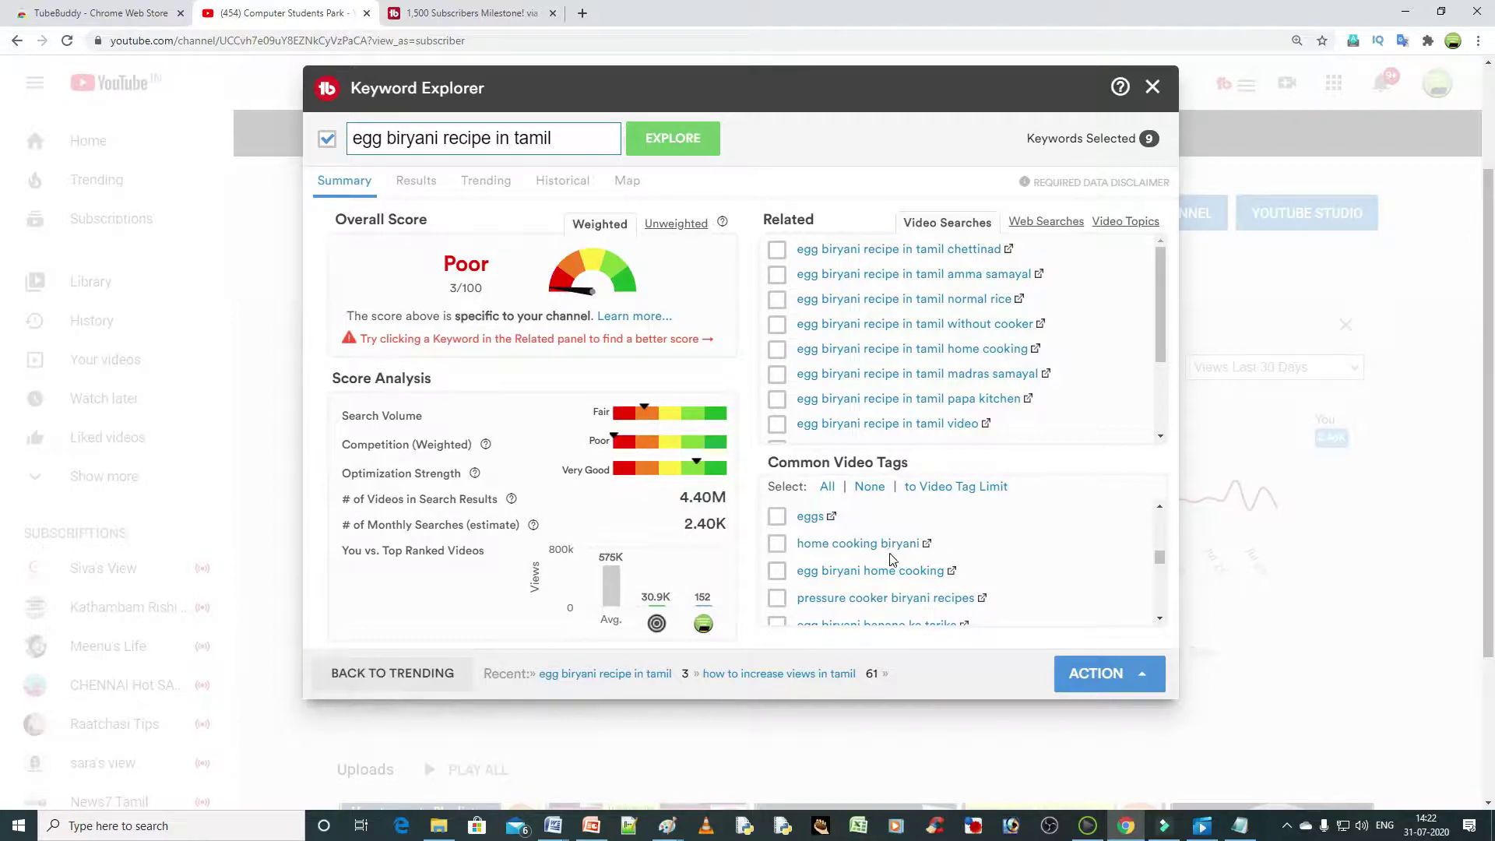
{"action": "left_click", "coordinate": [1143, 697]}
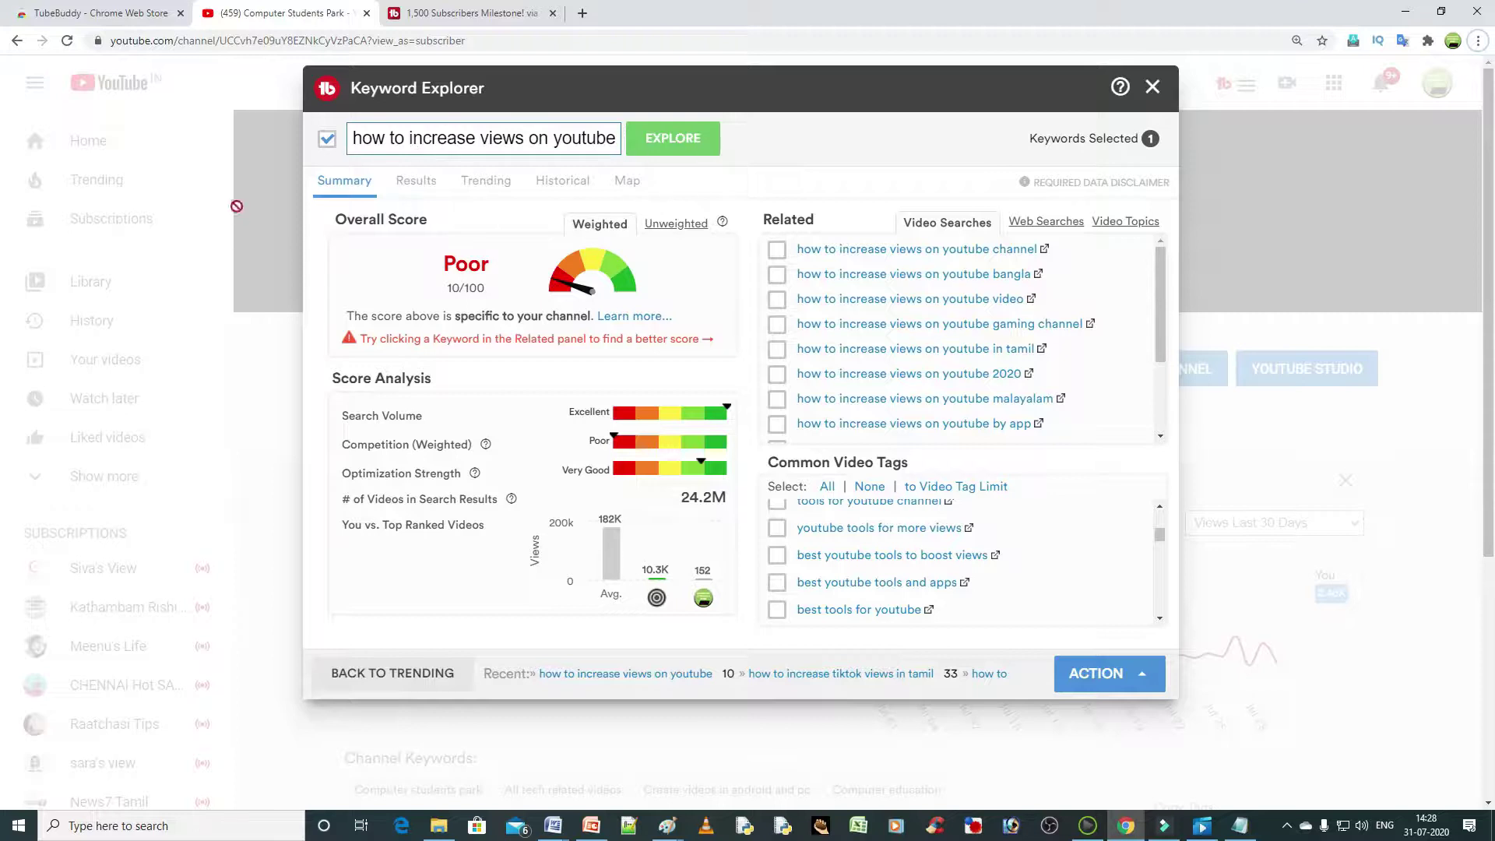
- View the search results for "how to increase views on youtube" and open the video "How to Get More Views on YouTube in 2020 (NEW Strategy)"
{"action": "left_click", "coordinate": [421, 183]}
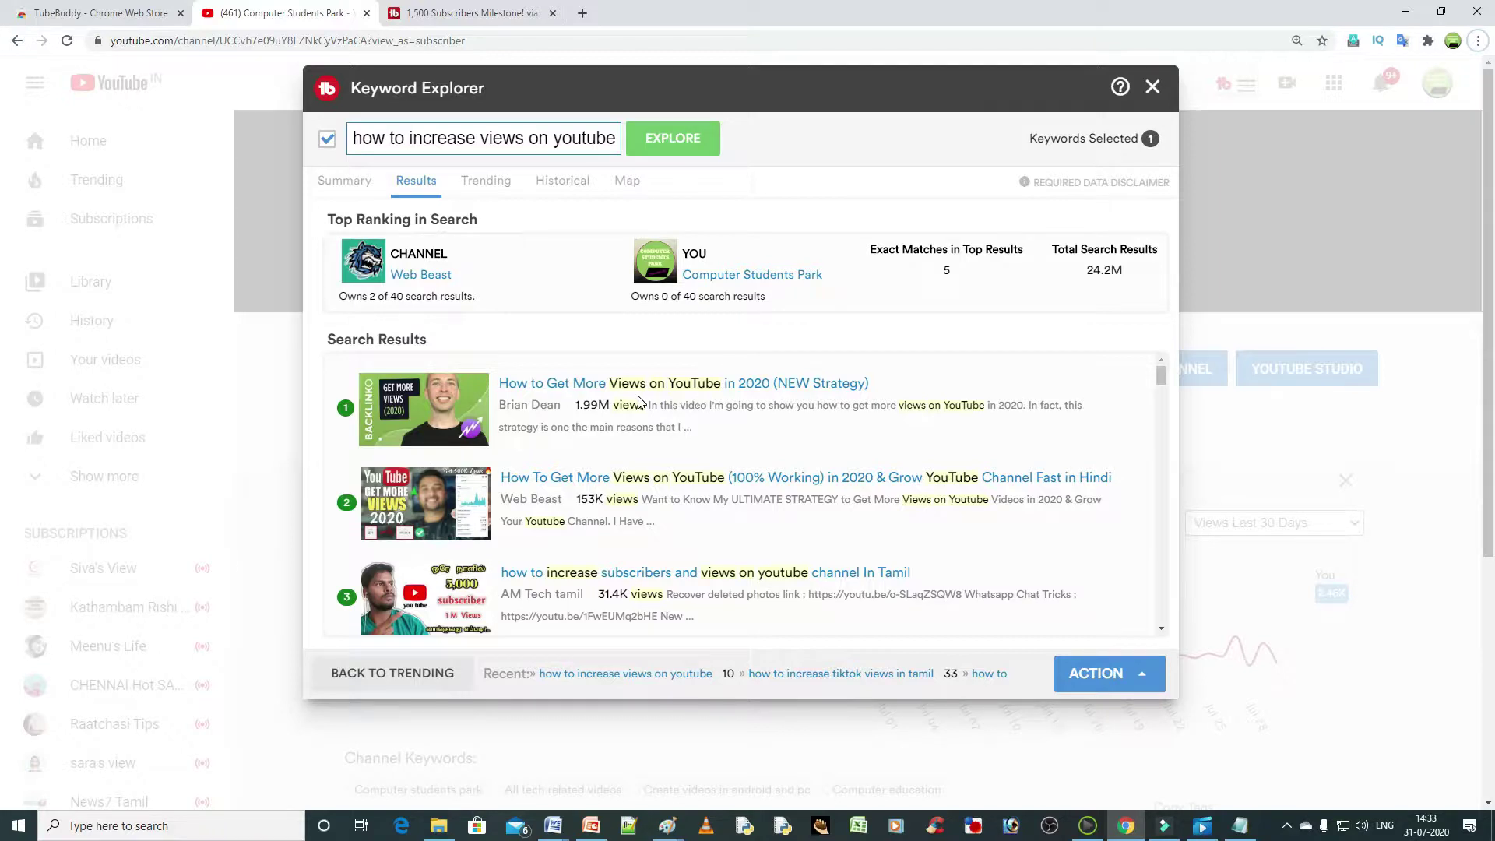
{"action": "left_click", "coordinate": [666, 393]}
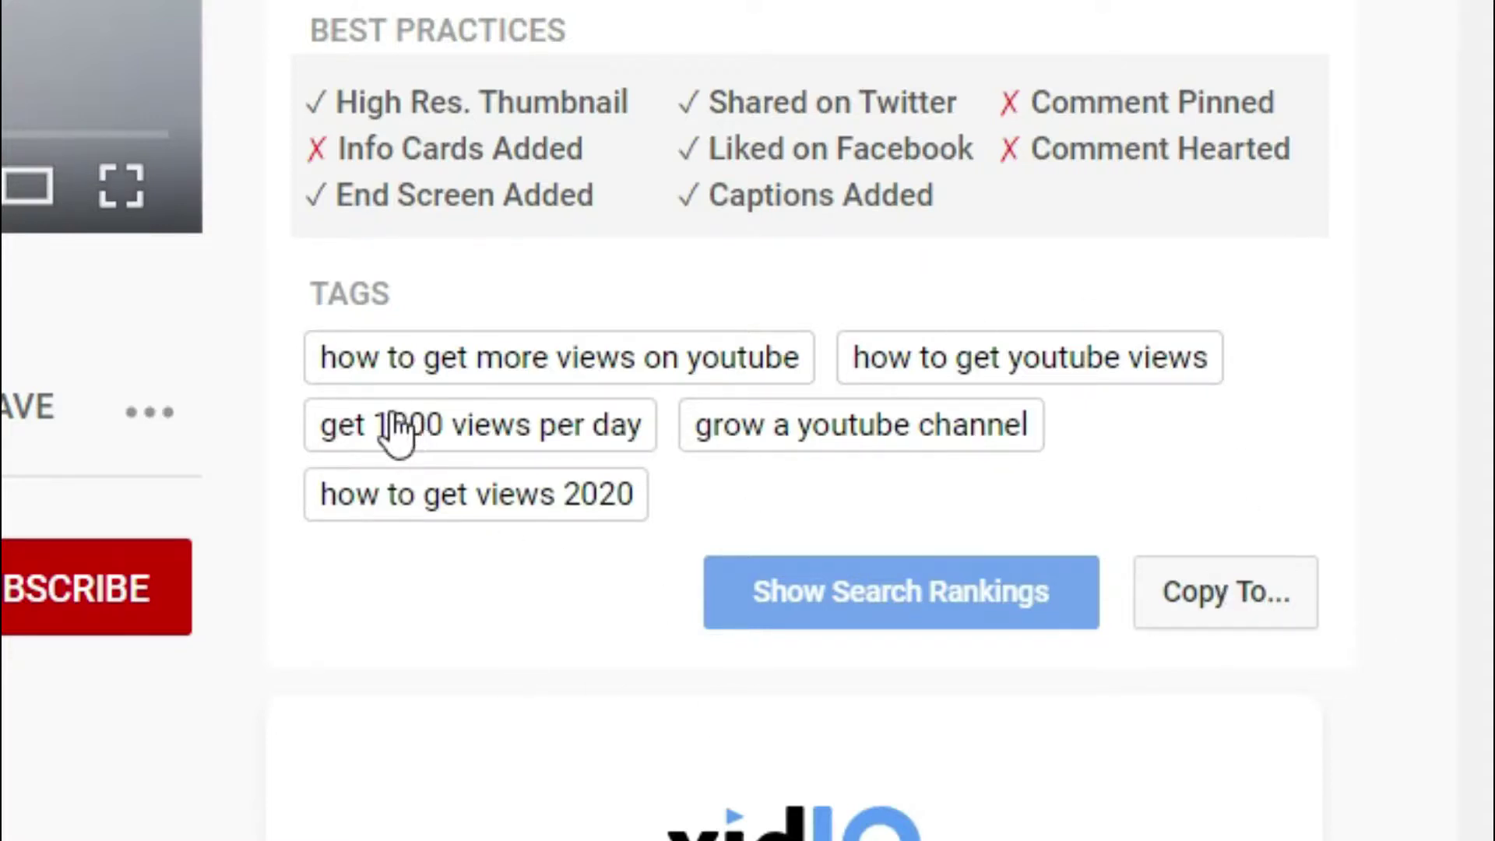
- Show the search rankings of the video's tags and open the copy options for them
{"action": "left_click", "coordinate": [857, 608]}
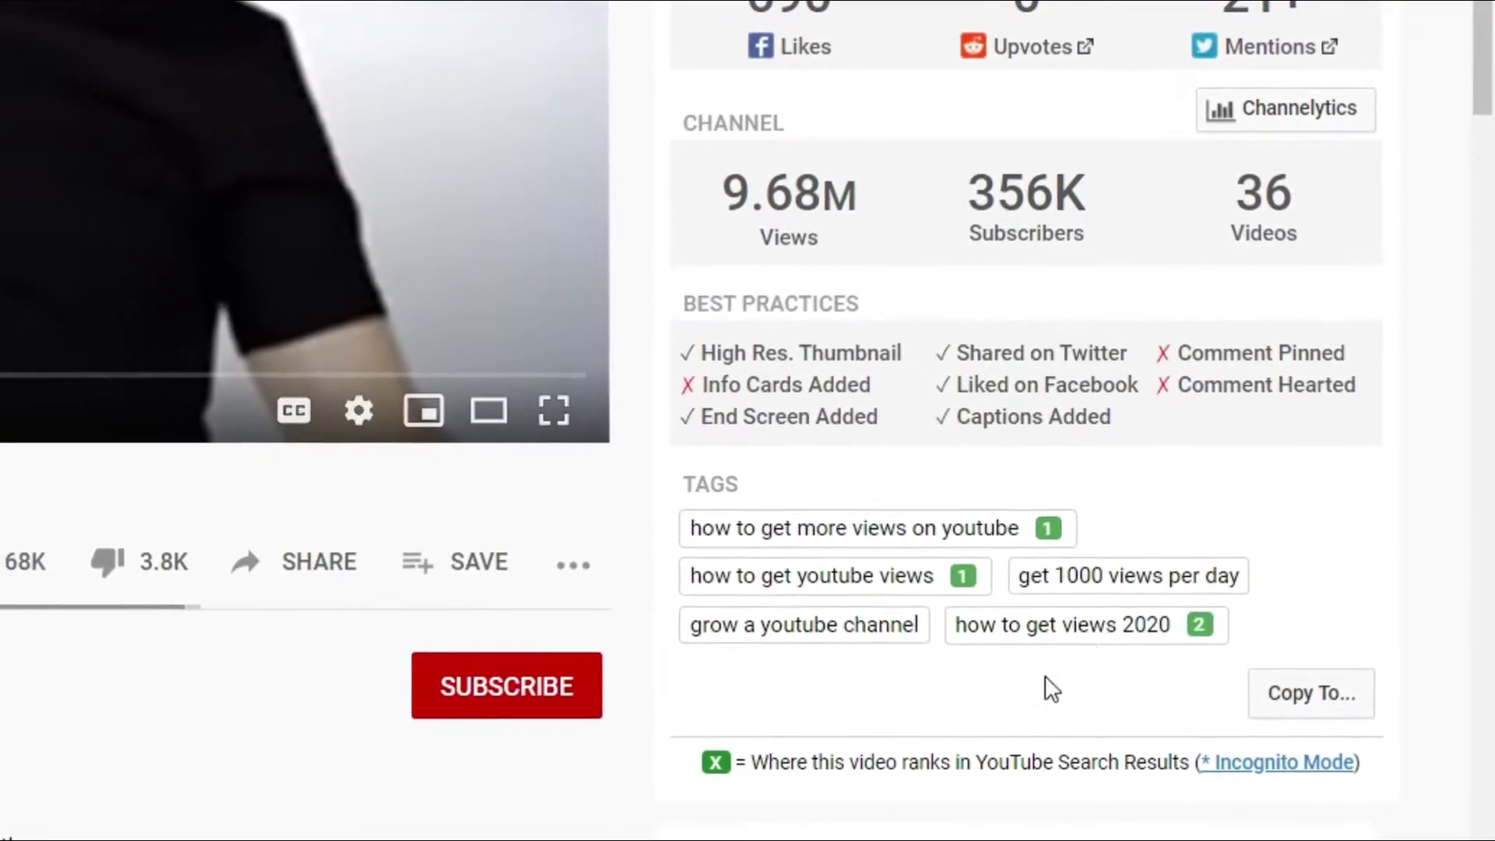
{"action": "left_click", "coordinate": [1287, 681]}
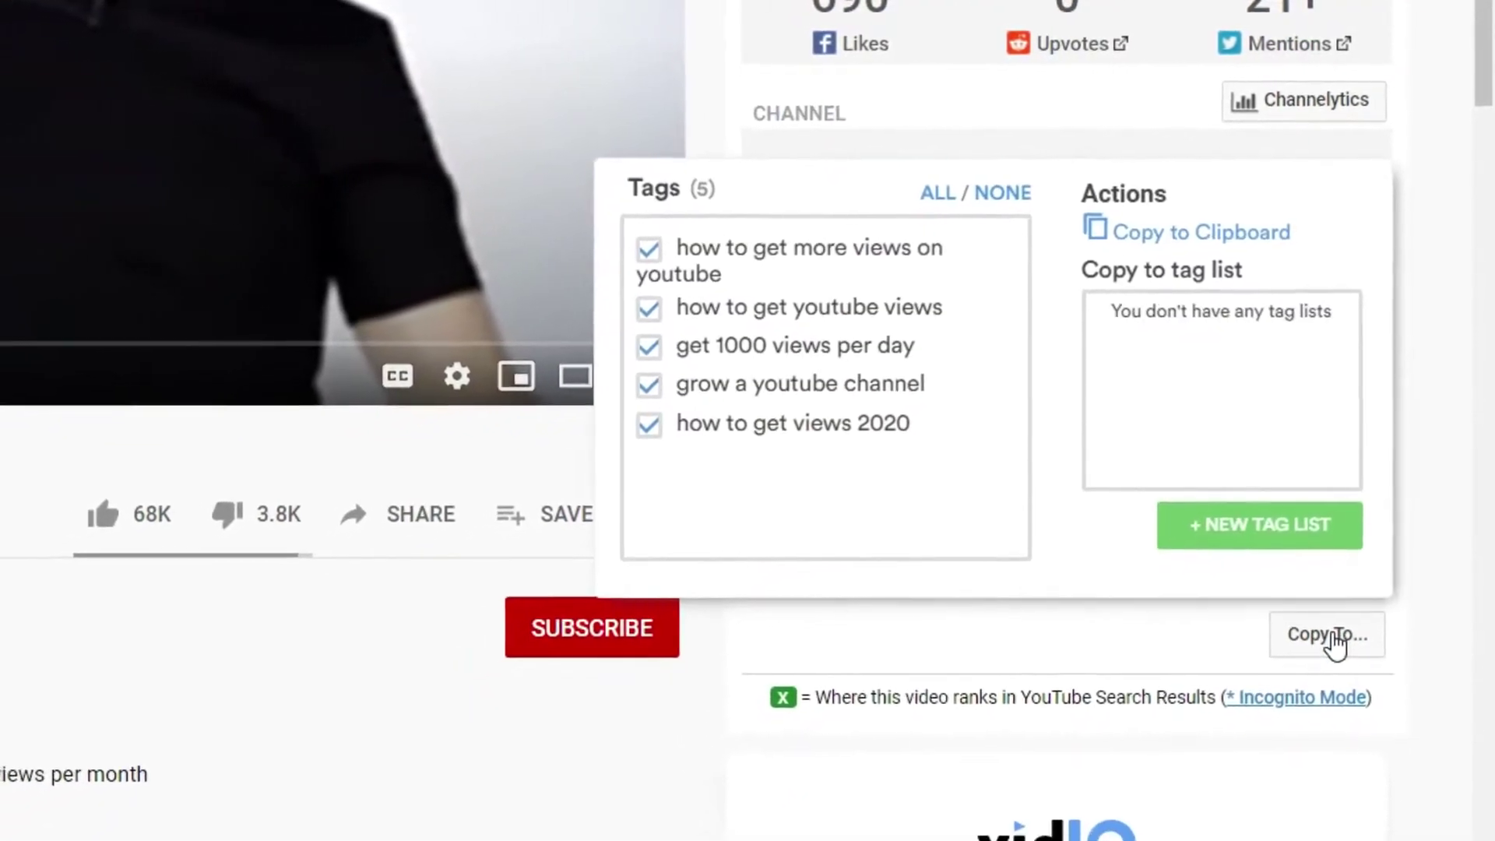